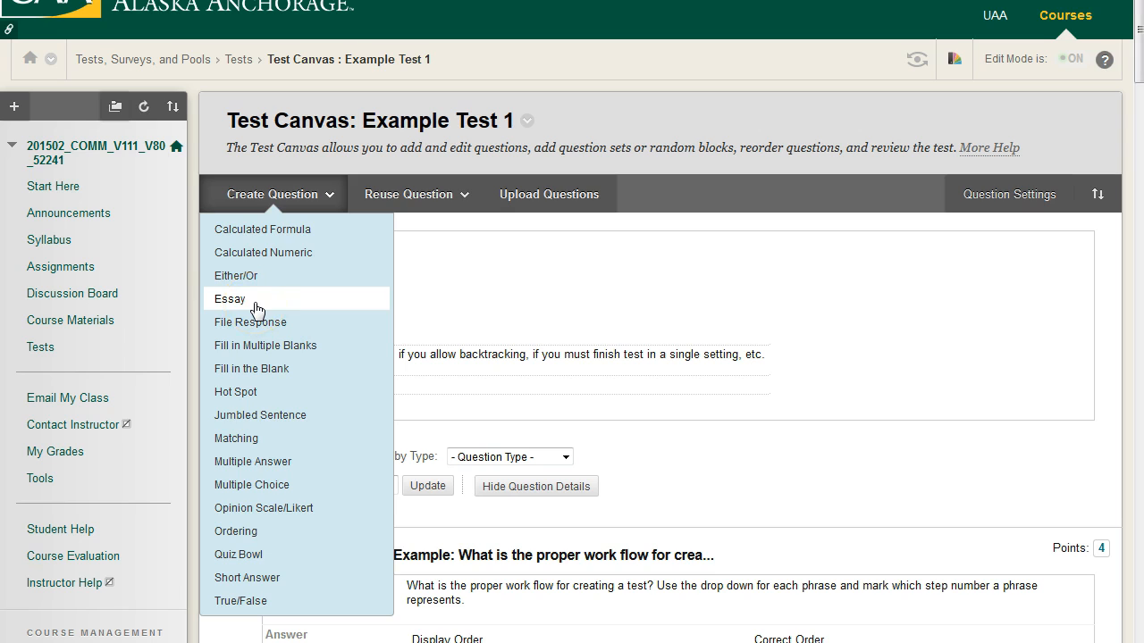
# Step: Create a new Essay question in Example Test 1 and look over its question and answer fields
pyautogui.click(255, 302)
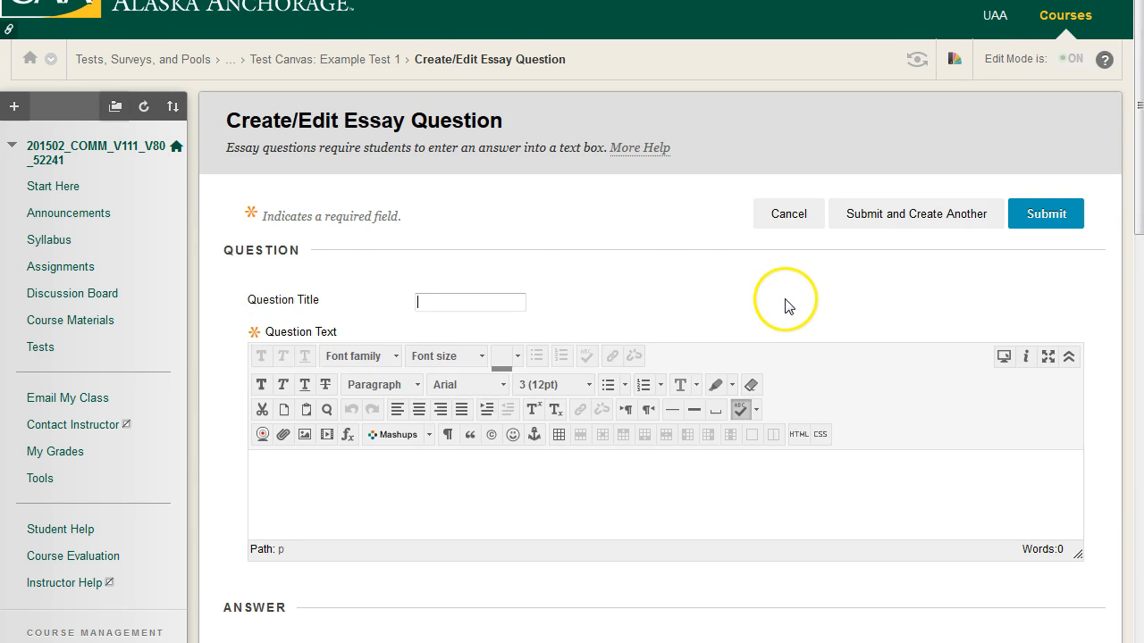
pyautogui.scroll(-1, 697, 285)
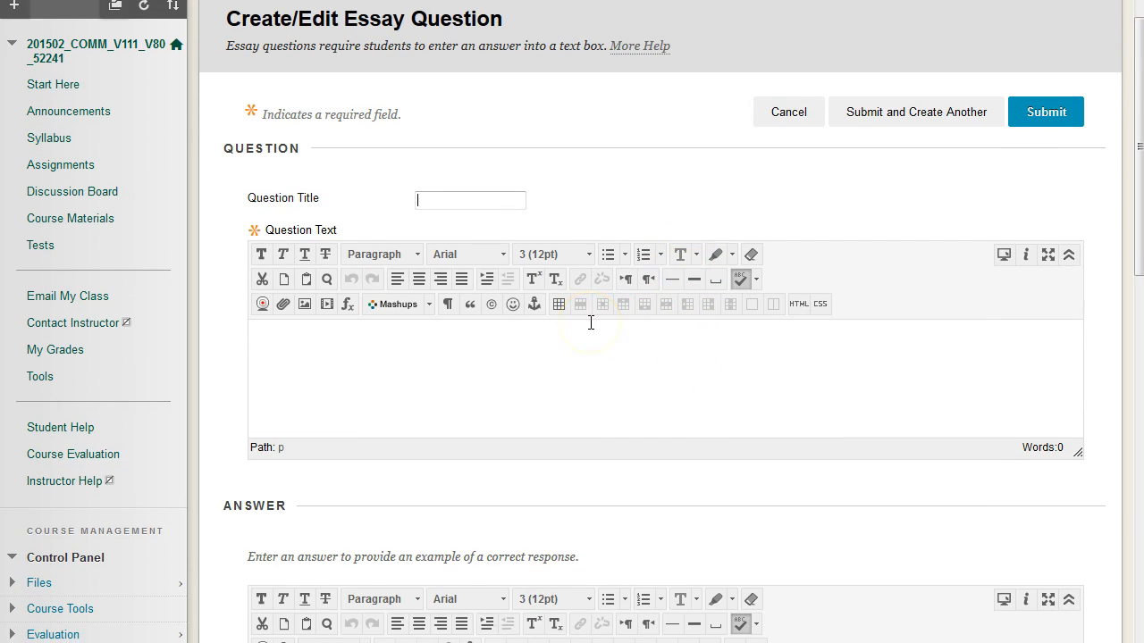
pyautogui.scroll(-1, 591, 323)
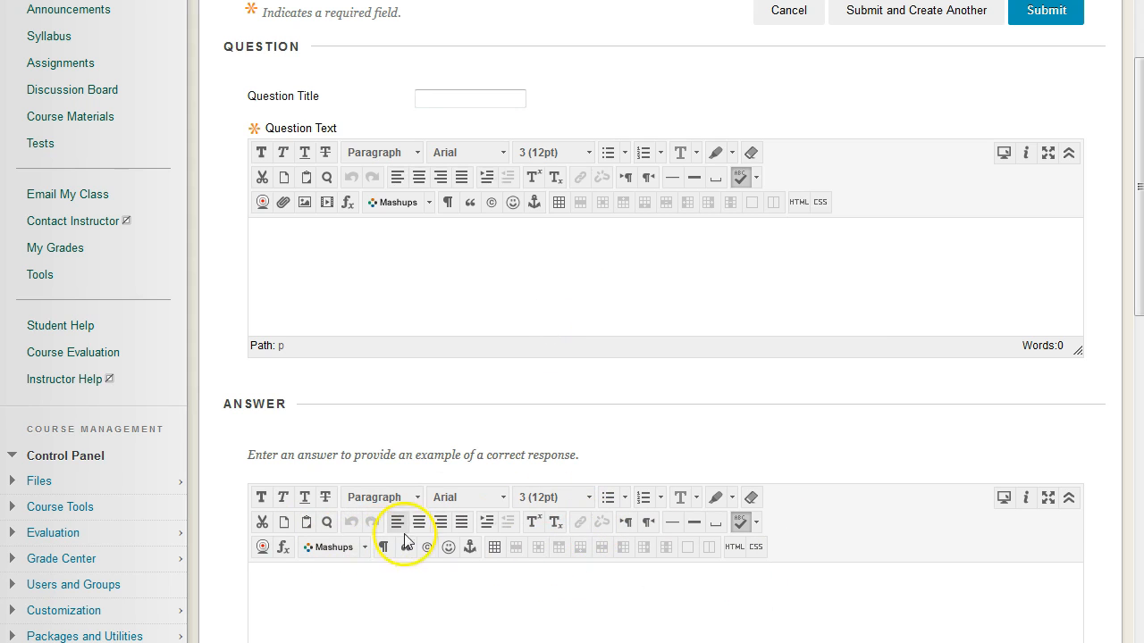
pyautogui.scroll(1, 435, 276)
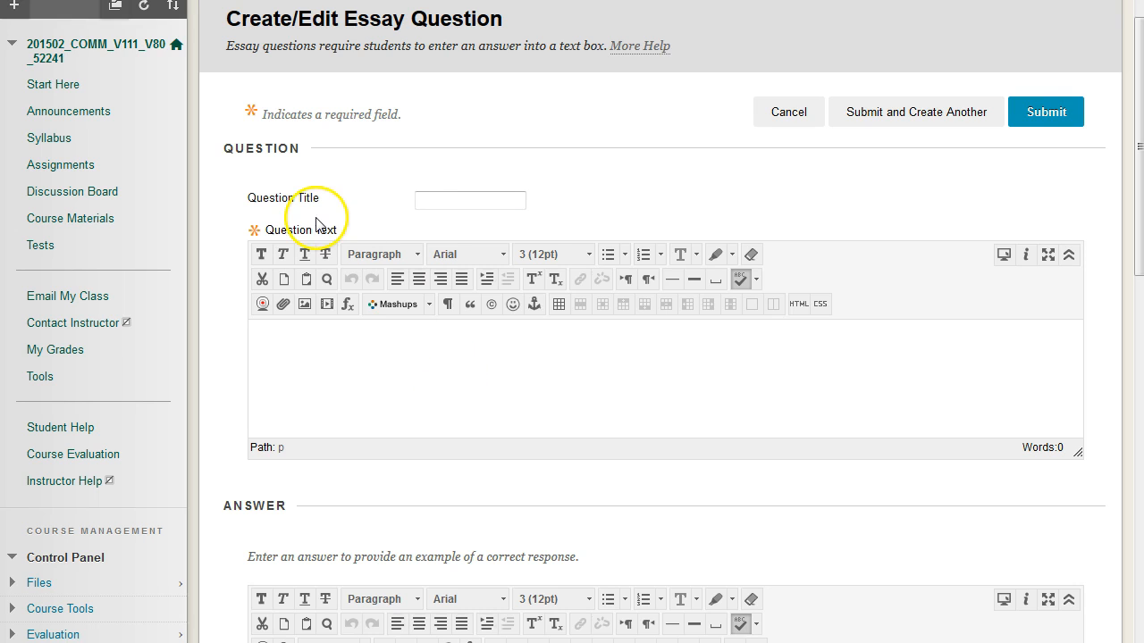
# Step: Insert the full-size explosion image into the question text without an image description, checking its extent in the preview and editor
pyautogui.click(304, 306)
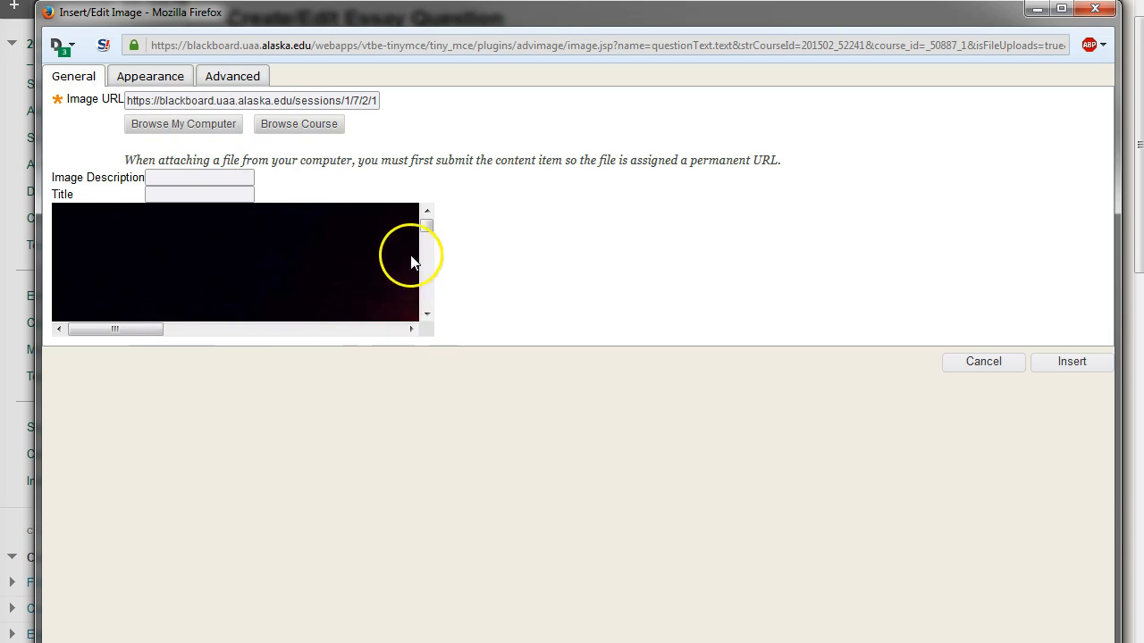
pyautogui.moveTo(119, 330)
pyautogui.mouseDown()
pyautogui.moveTo(378, 330)
pyautogui.moveTo(128, 330)
pyautogui.mouseUp()
pyautogui.click(431, 232)
pyautogui.moveTo(430, 232); pyautogui.dragTo(428, 287)
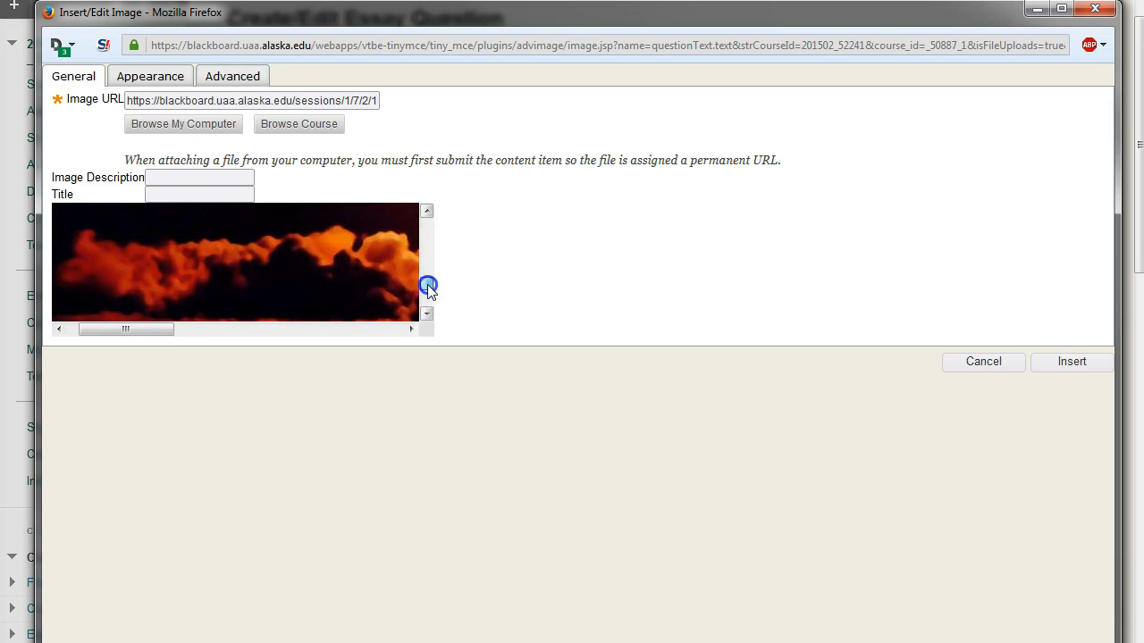
pyautogui.moveTo(150, 330); pyautogui.dragTo(388, 332)
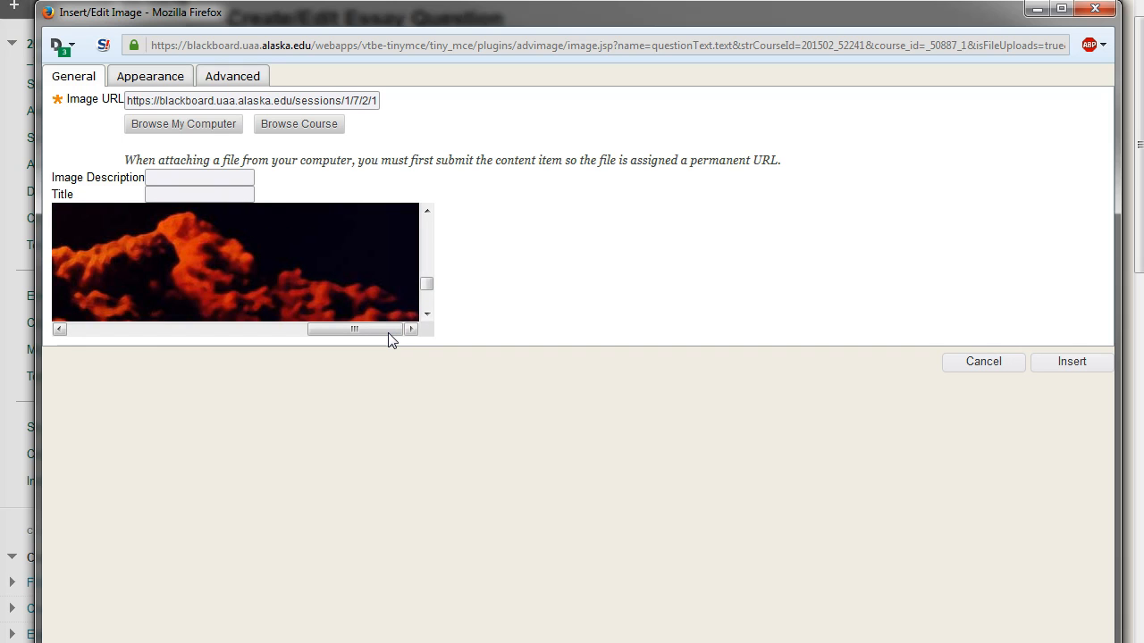
pyautogui.moveTo(388, 332); pyautogui.dragTo(179, 329)
pyautogui.moveTo(427, 283); pyautogui.dragTo(433, 225)
pyautogui.click(1081, 363)
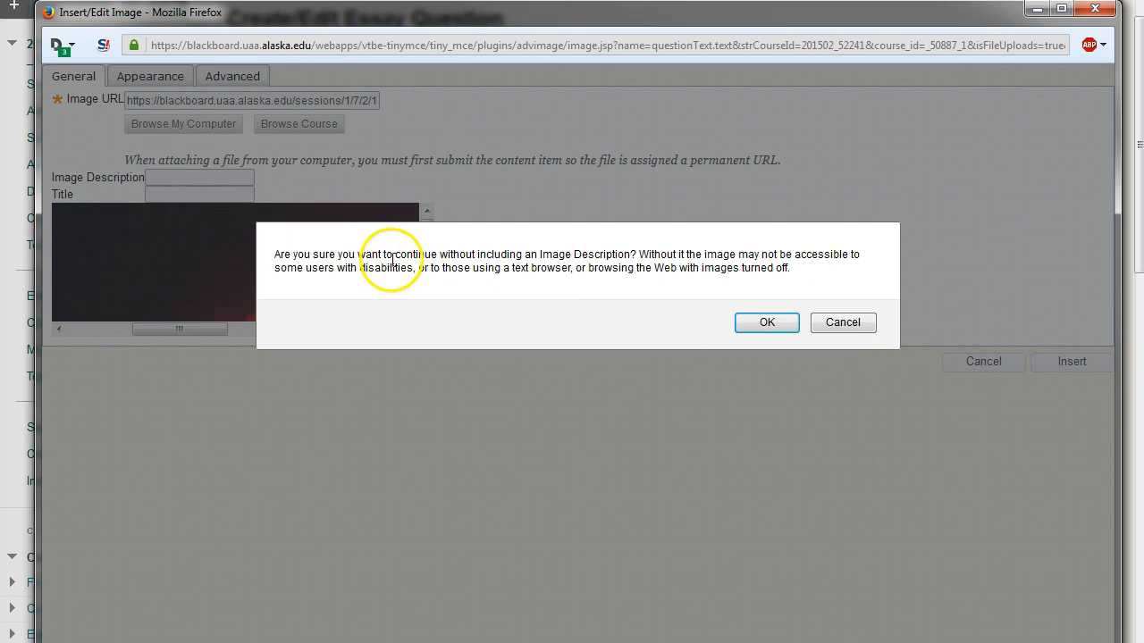
pyautogui.click(761, 323)
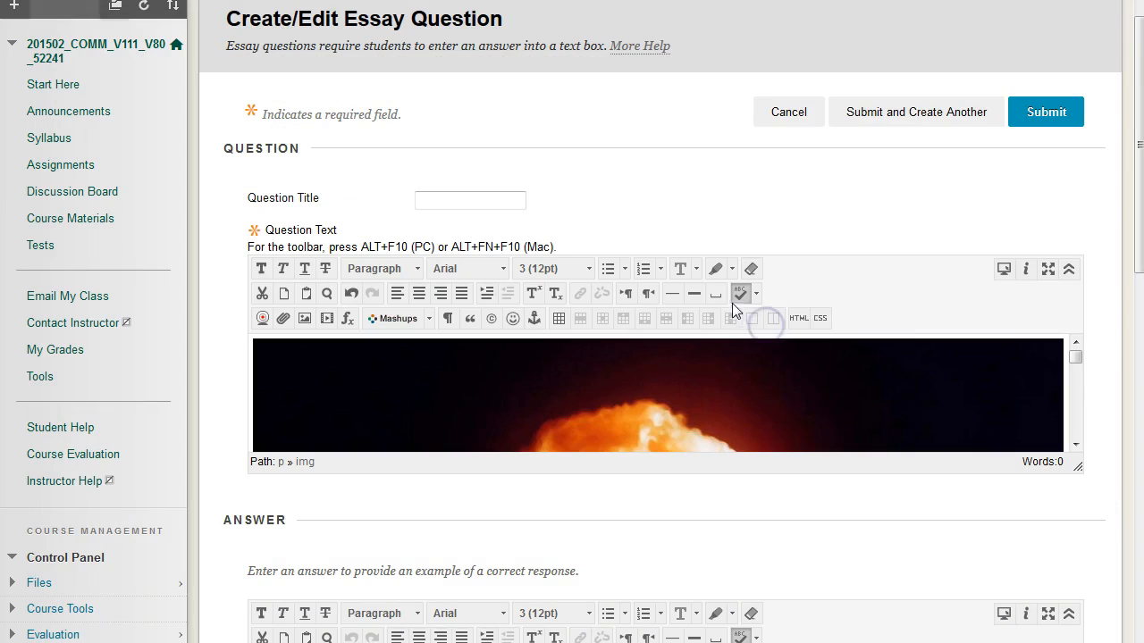
pyautogui.scroll(-5, 839, 393)
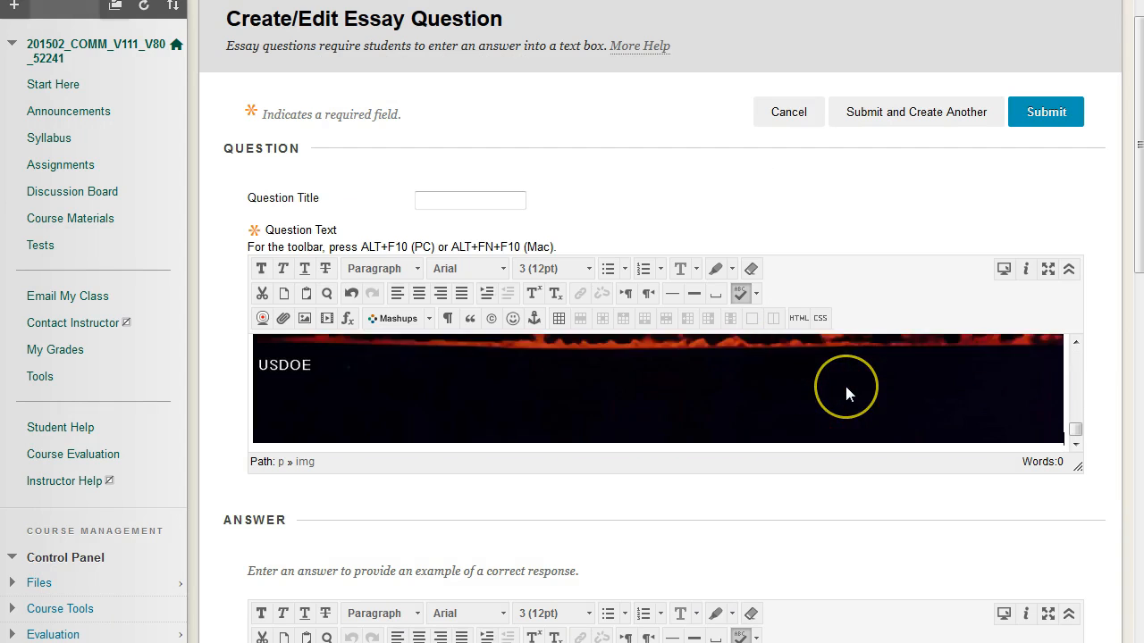
pyautogui.scroll(5, 846, 389)
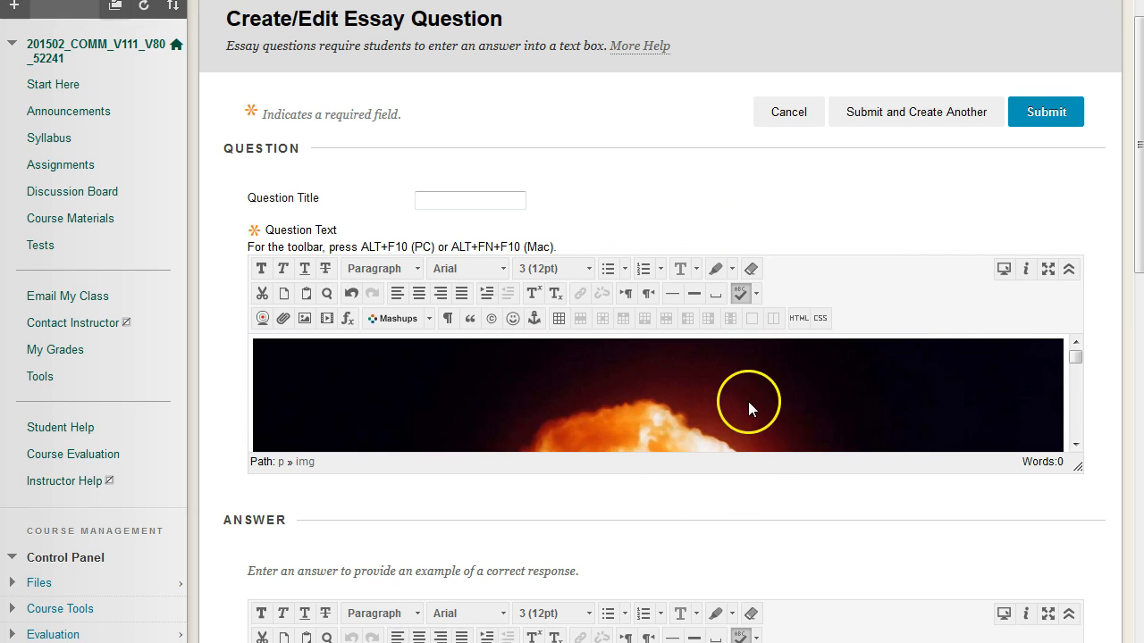
# Step: Submit the essay question with the title "Image Too Big" and the example answer "fsfsfsffdf"
pyautogui.click(493, 212)
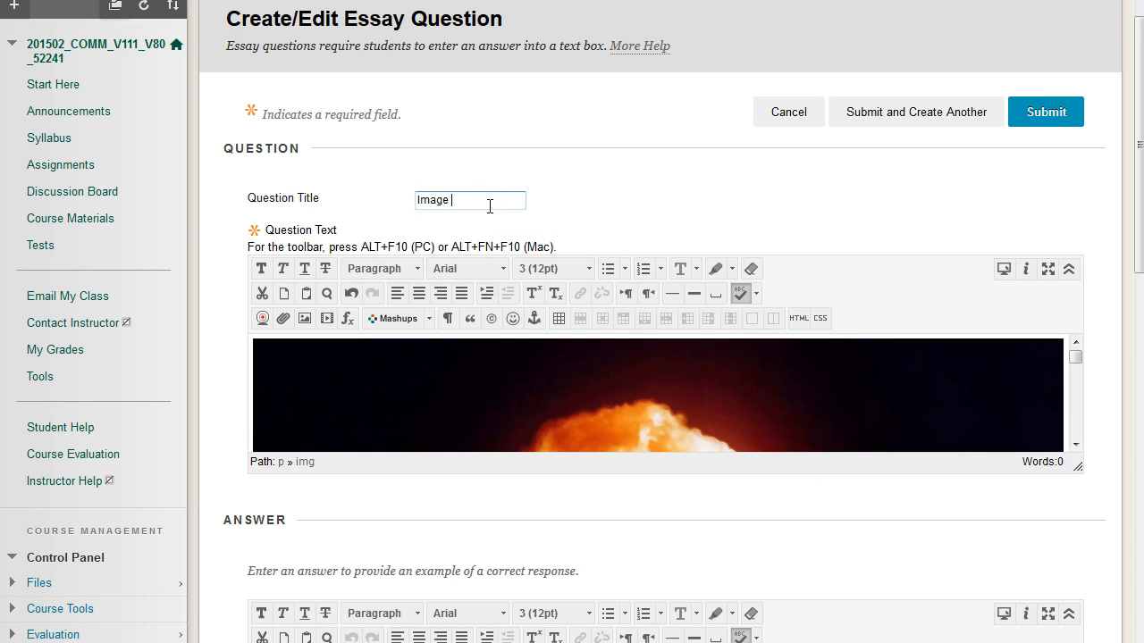
pyautogui.scroll(-3, 524, 332)
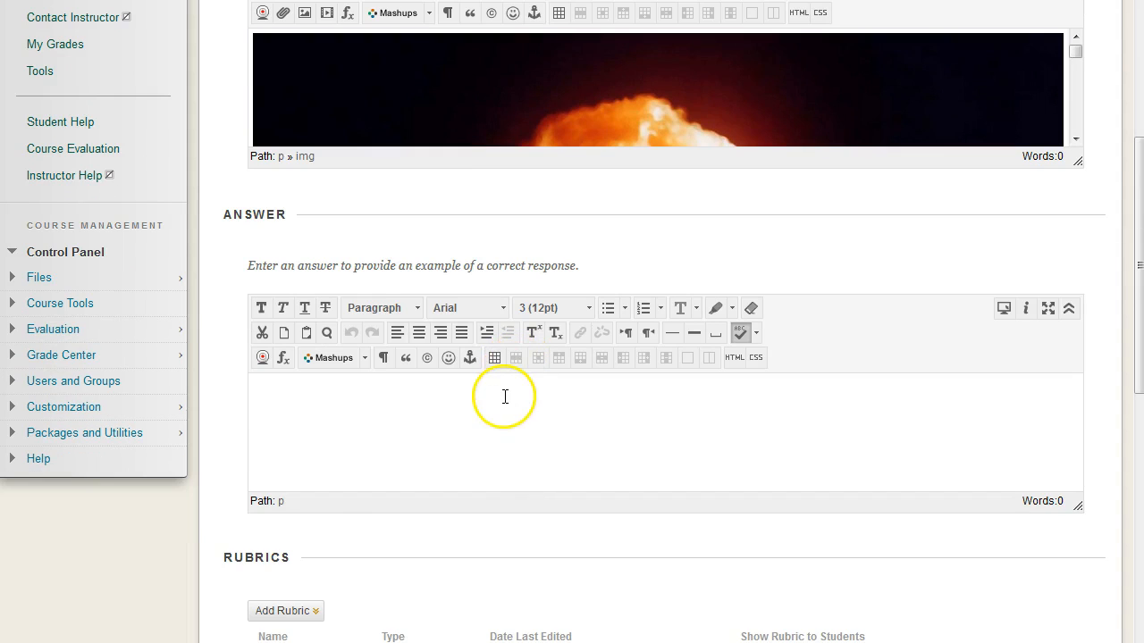
pyautogui.click(503, 395)
pyautogui.scroll(-1, 572, 430)
pyautogui.write('fsfsfsfsf')
pyautogui.scroll(-6, 573, 422)
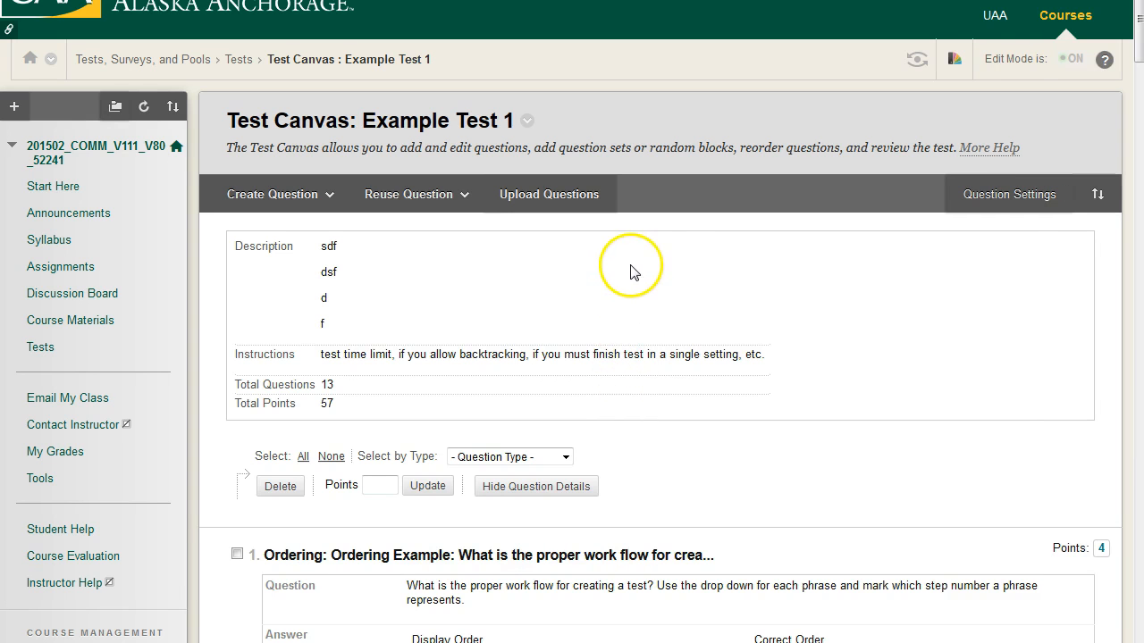
# Step: Look through the test's questions down to the new Image Too Big question at the end
pyautogui.scroll(-3, 709, 276)
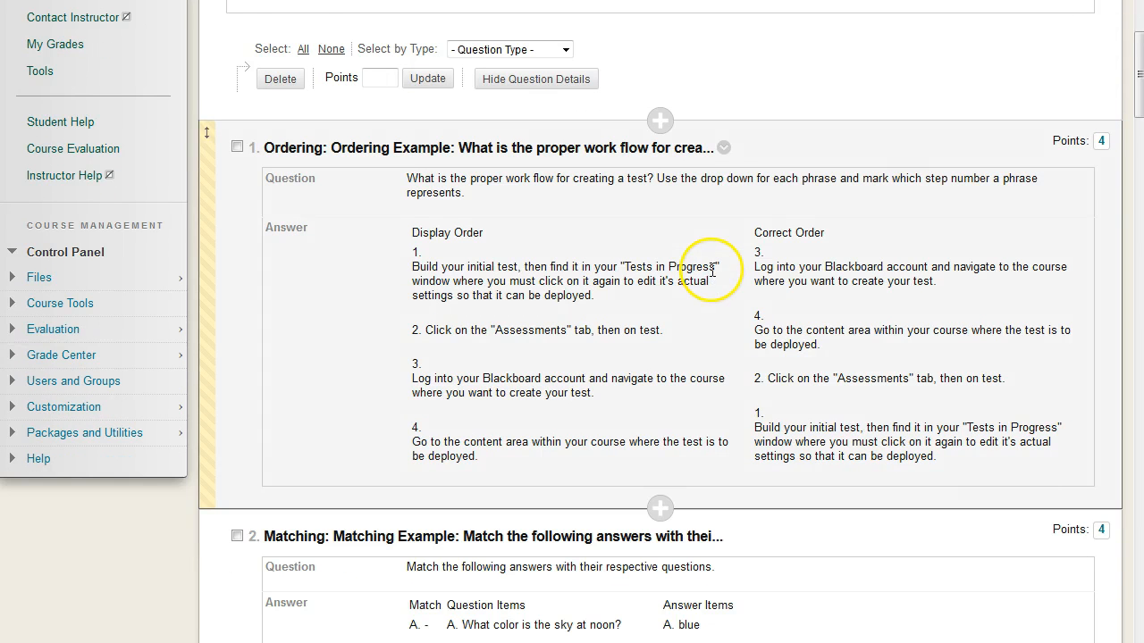
pyautogui.scroll(-15, 626, 274)
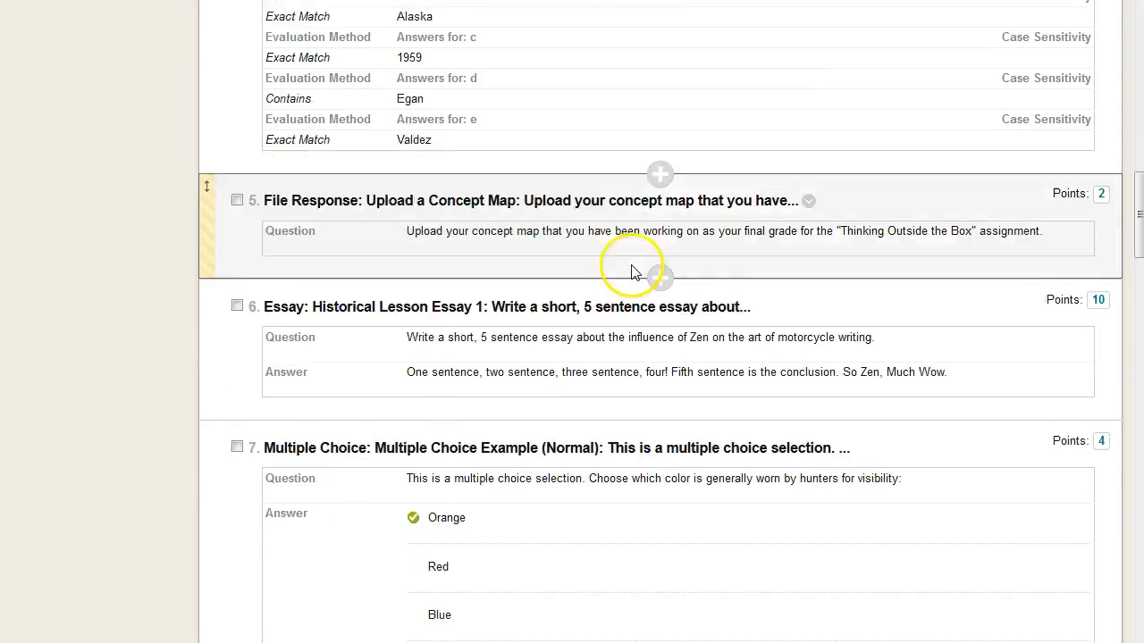
pyautogui.scroll(-15, 643, 268)
pyautogui.scroll(4, 643, 263)
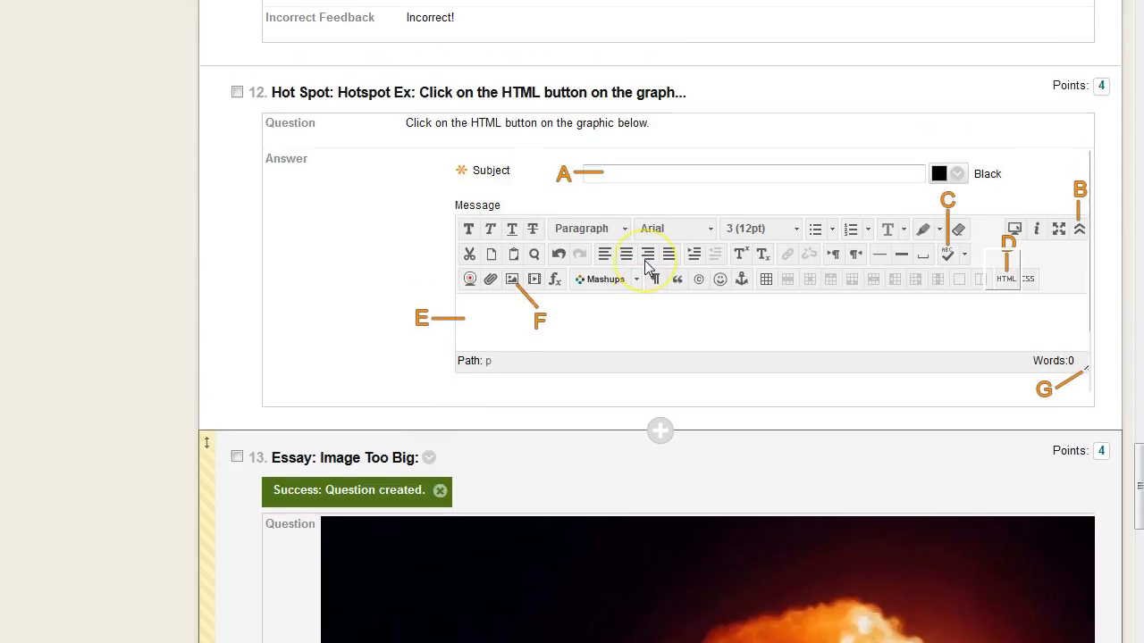
pyautogui.scroll(-1, 657, 277)
pyautogui.scroll(4, 715, 299)
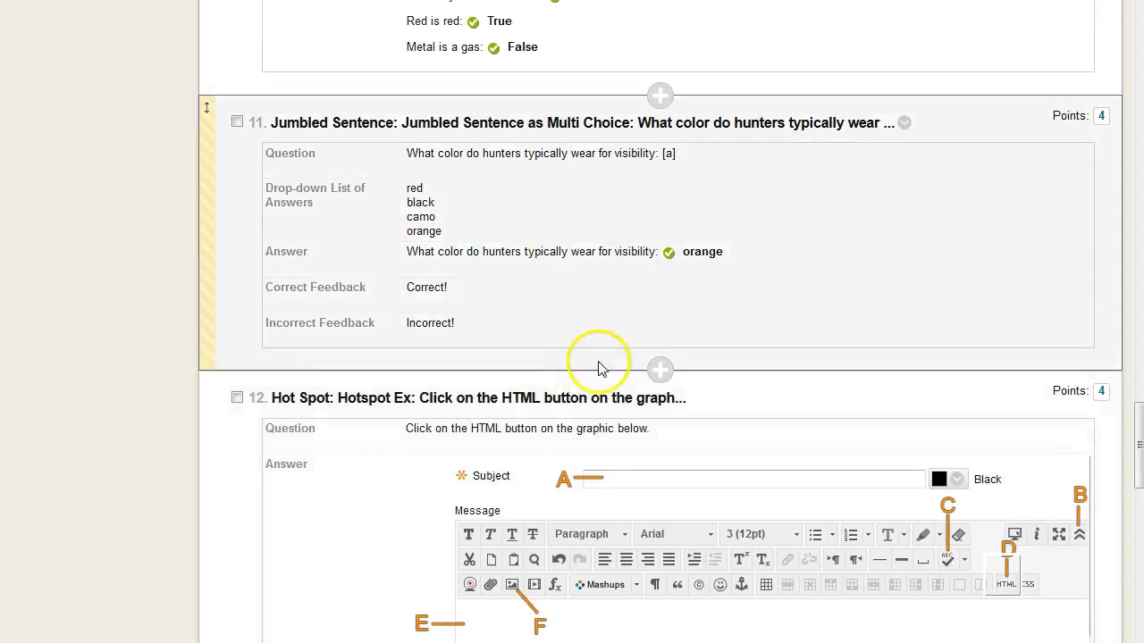
pyautogui.scroll(-3, 460, 331)
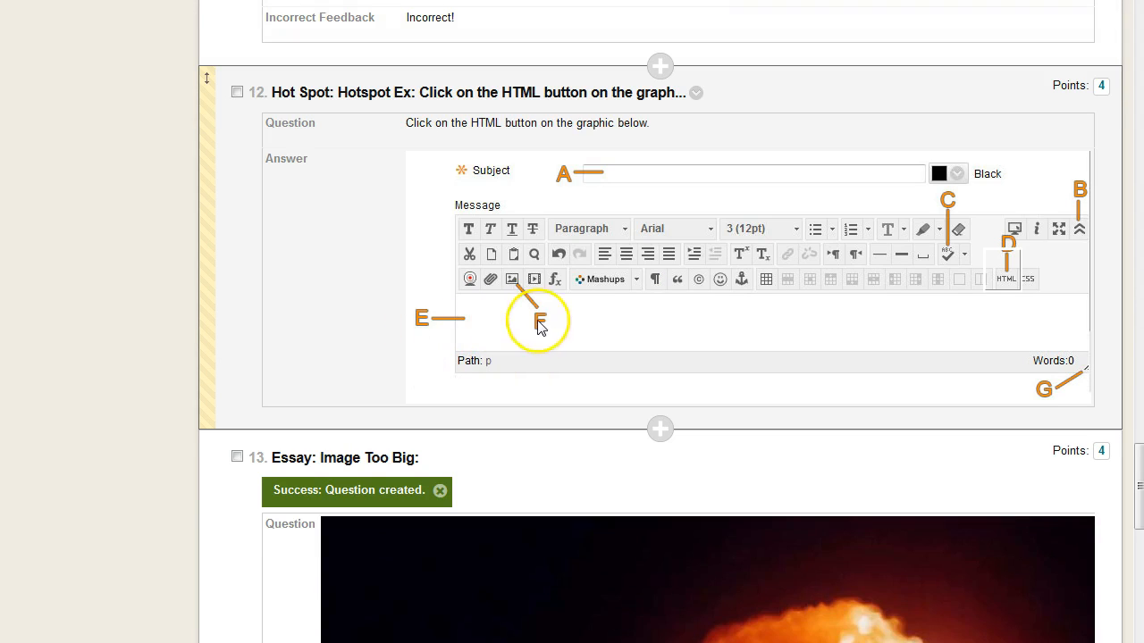
pyautogui.scroll(-8, 527, 356)
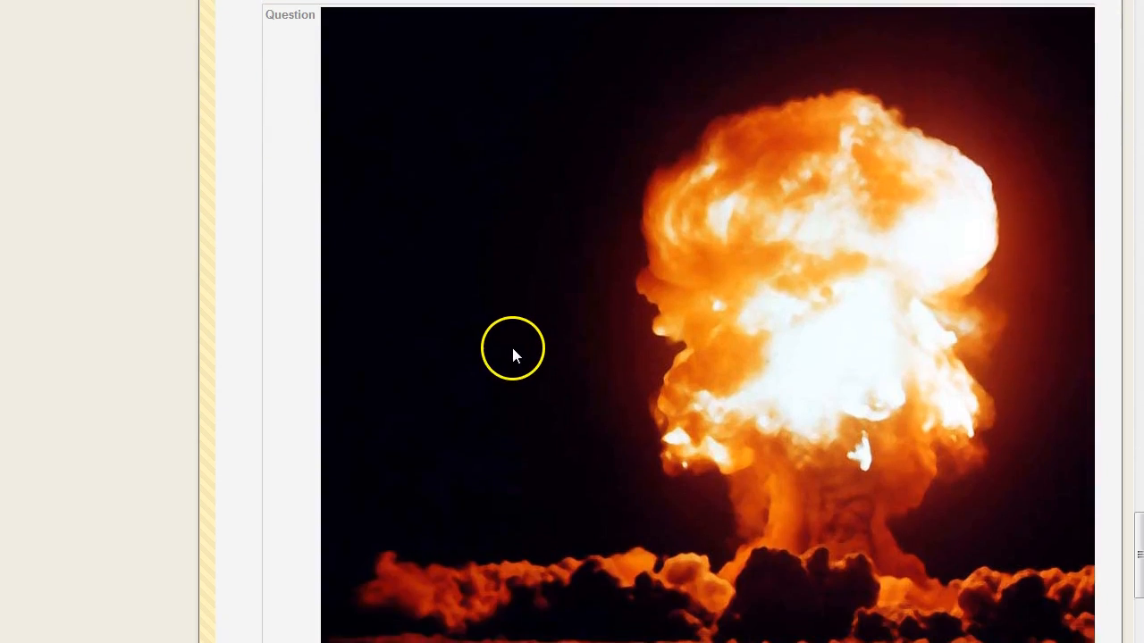
pyautogui.scroll(-2, 517, 352)
pyautogui.scroll(2, 520, 349)
pyautogui.scroll(-3, 521, 350)
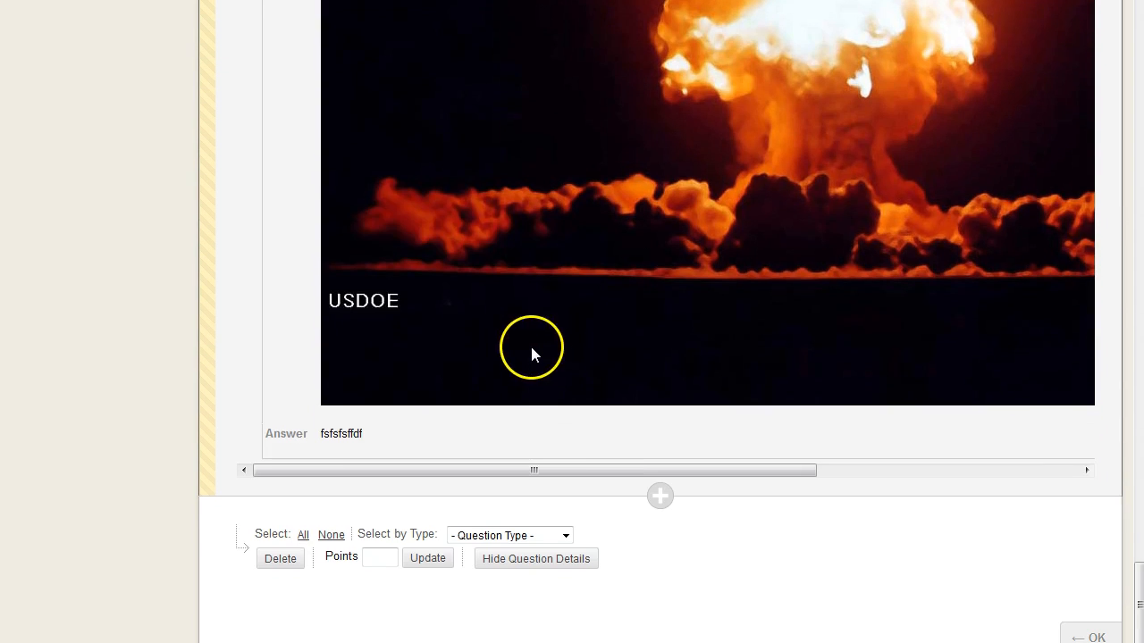
# Step: Examine the full width and height of the image in the Image Too Big question
pyautogui.moveTo(557, 468); pyautogui.dragTo(411, 468)
pyautogui.scroll(8, 471, 455)
pyautogui.scroll(-1, 472, 449)
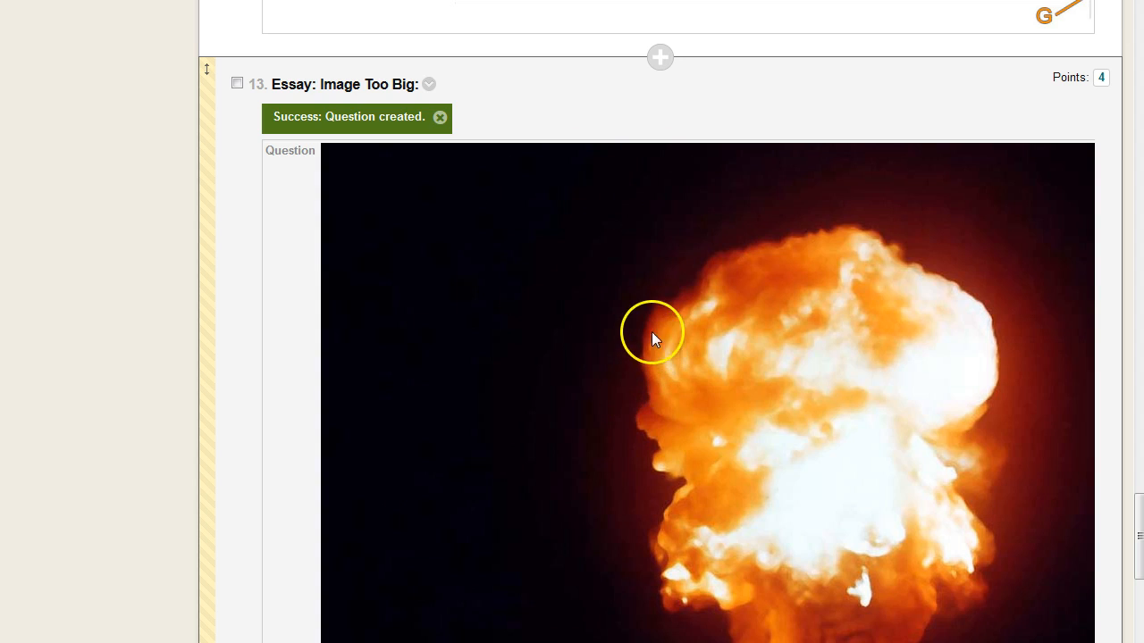
pyautogui.scroll(-6, 653, 334)
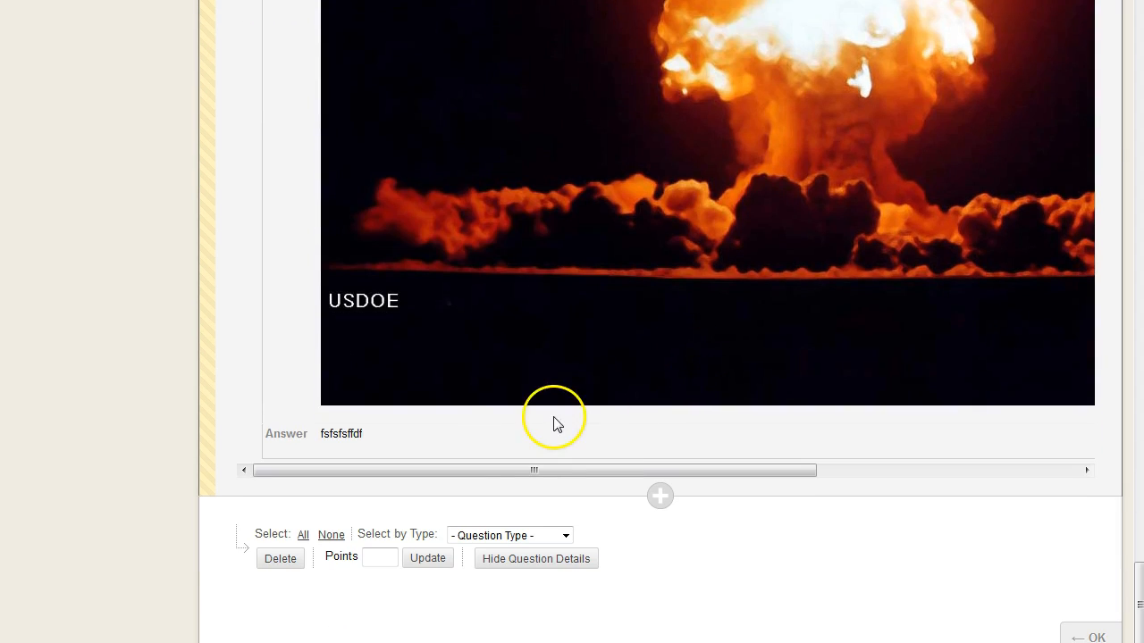
pyautogui.moveTo(530, 474); pyautogui.dragTo(909, 468)
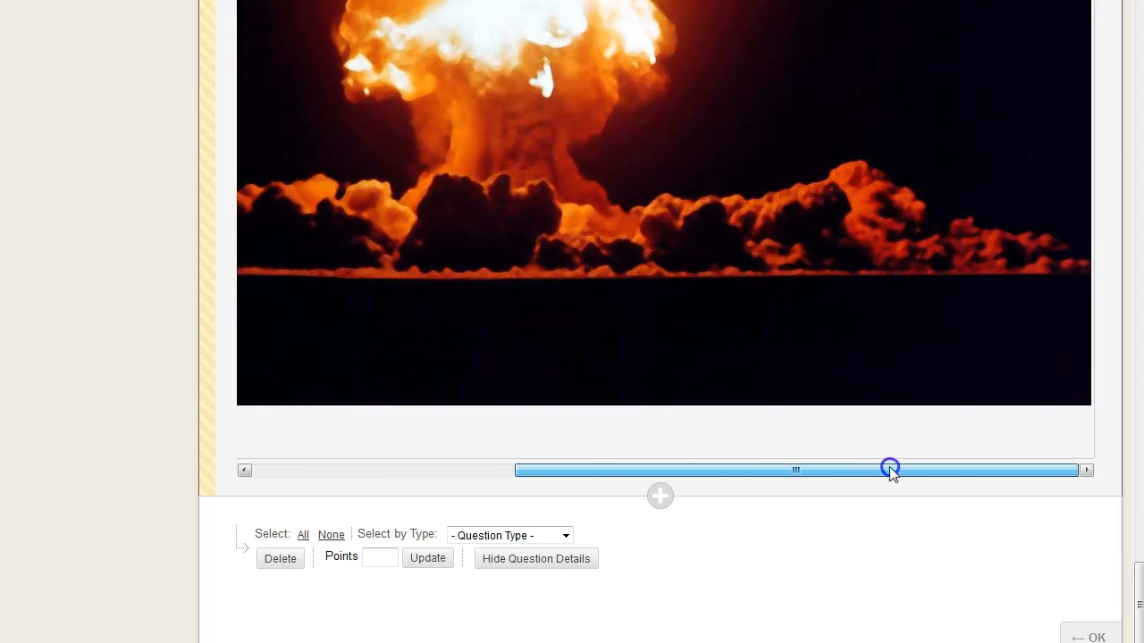
pyautogui.click(476, 480)
pyautogui.moveTo(453, 487); pyautogui.dragTo(435, 462)
pyautogui.scroll(10, 401, 447)
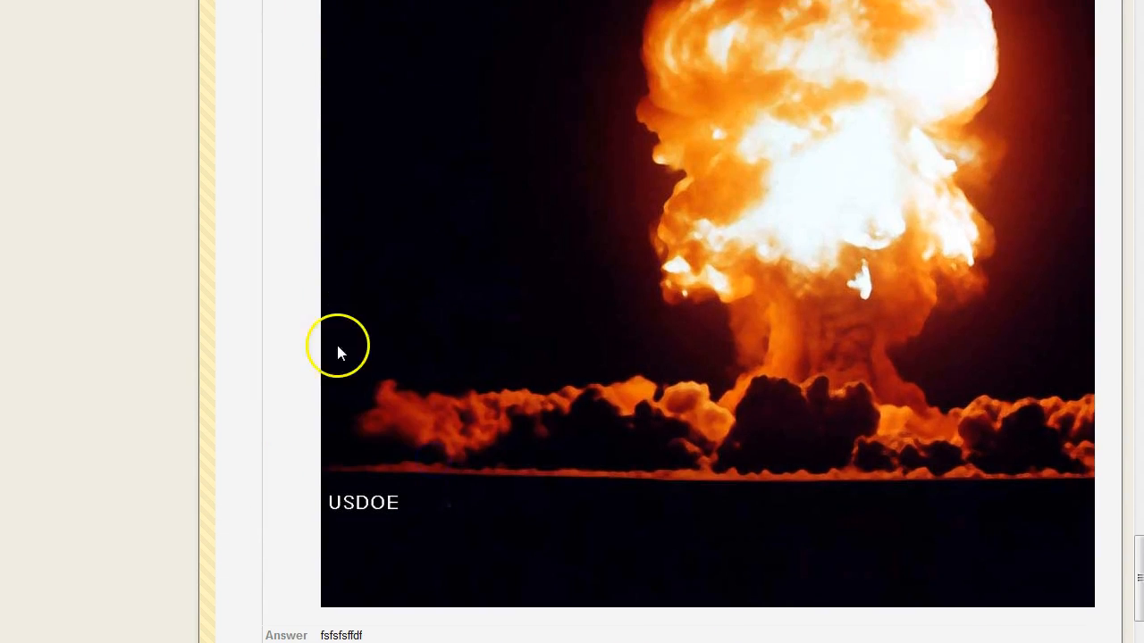
pyautogui.scroll(-4, 723, 389)
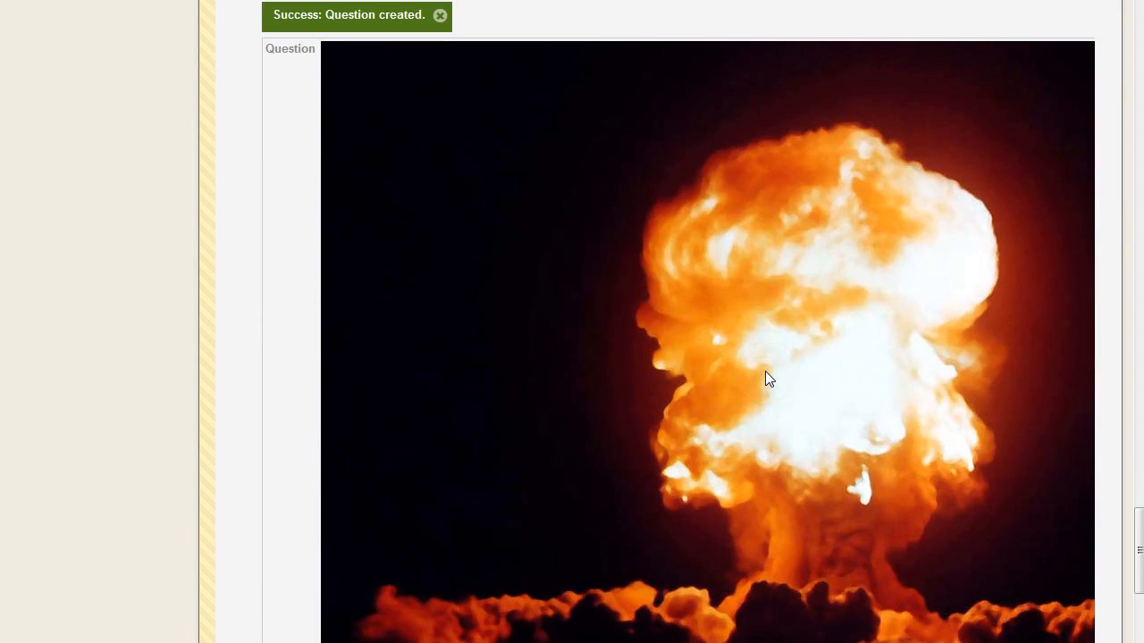
pyautogui.scroll(3, 812, 373)
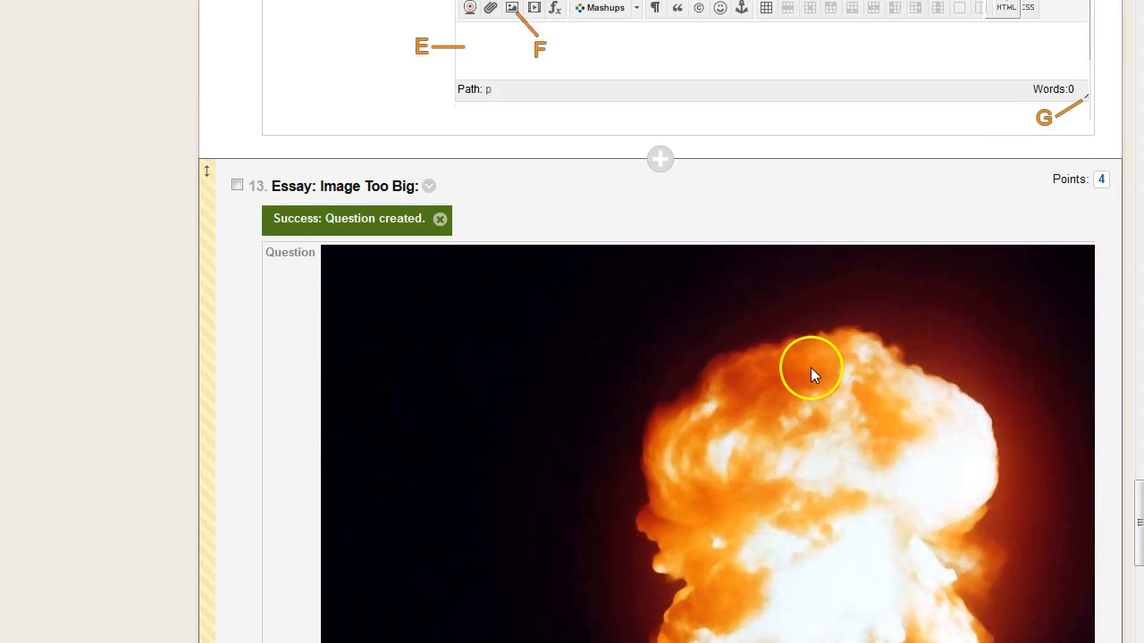
pyautogui.scroll(-1, 817, 375)
# Step: Compare the layout of the earlier Jumbled Sentence and Hot Spot questions with the Image Too Big question
pyautogui.scroll(20, 822, 372)
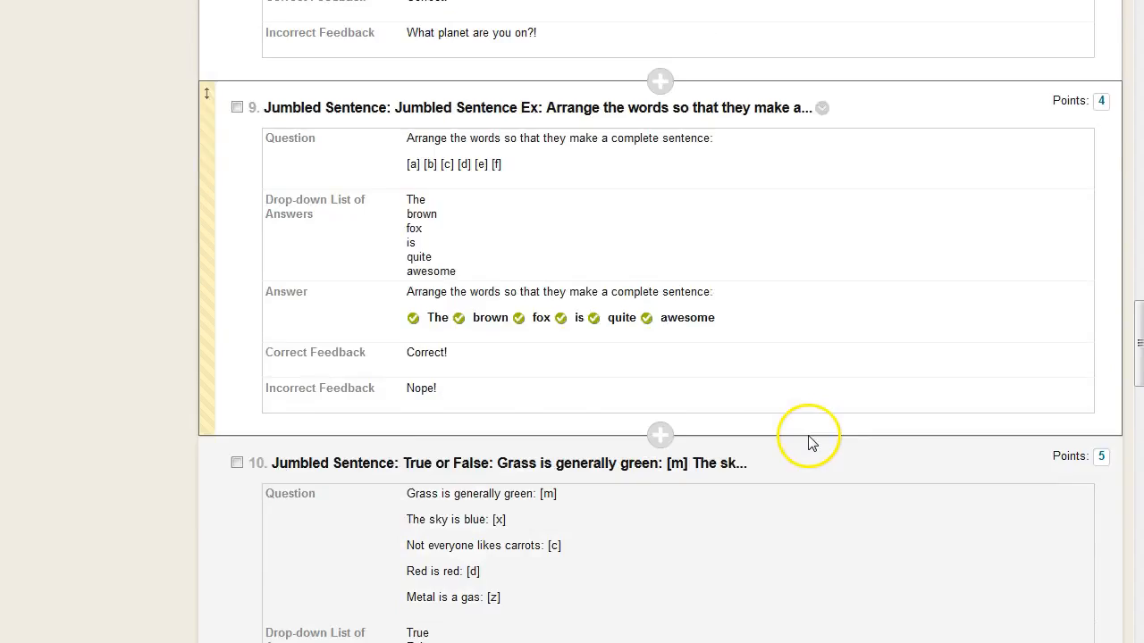
pyautogui.scroll(-2, 625, 393)
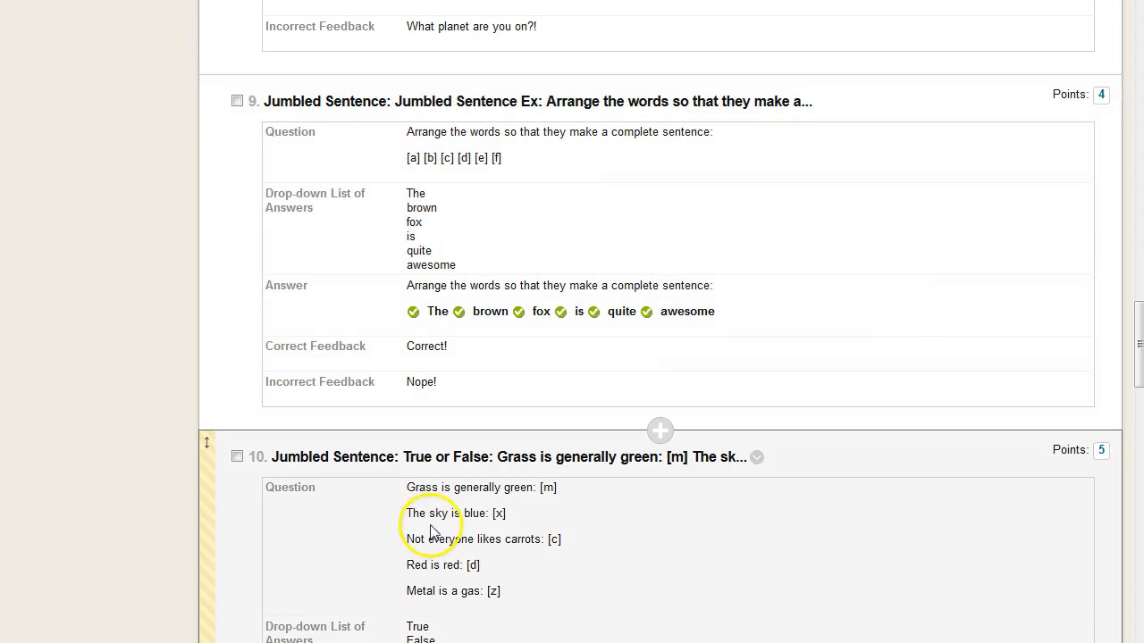
pyautogui.scroll(-7, 500, 536)
pyautogui.scroll(-11, 585, 547)
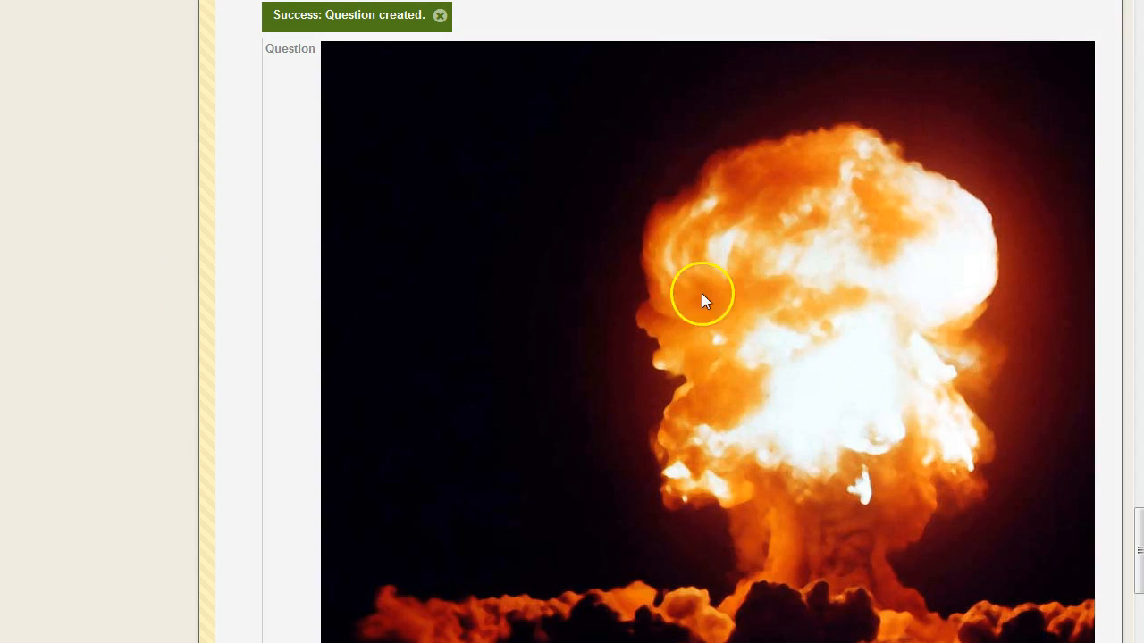
pyautogui.scroll(-2, 855, 284)
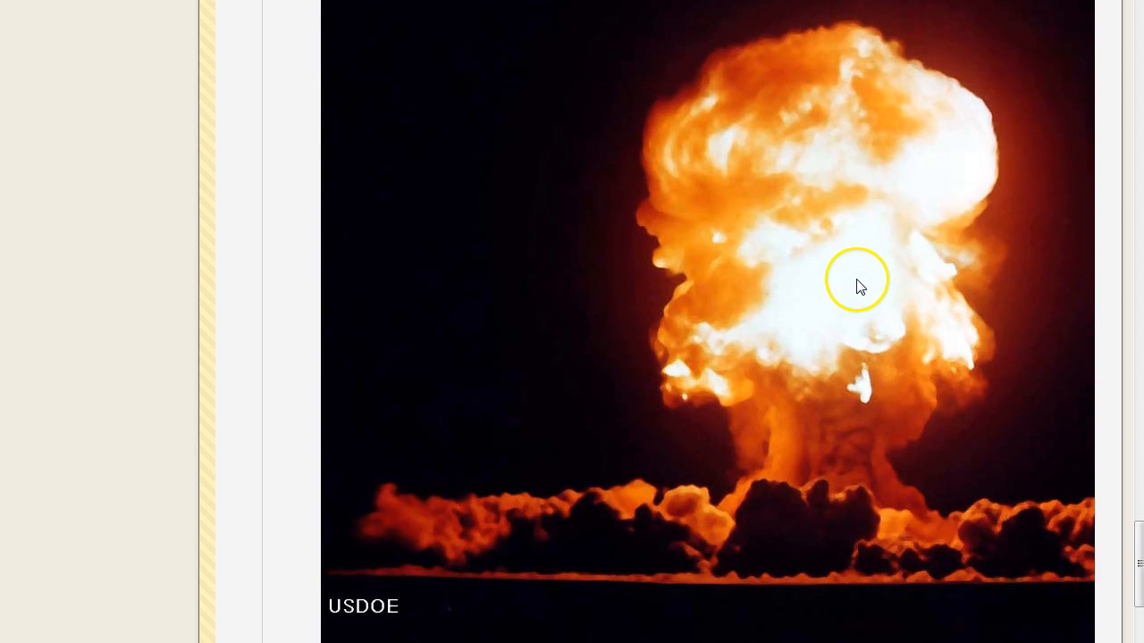
pyautogui.scroll(4, 860, 283)
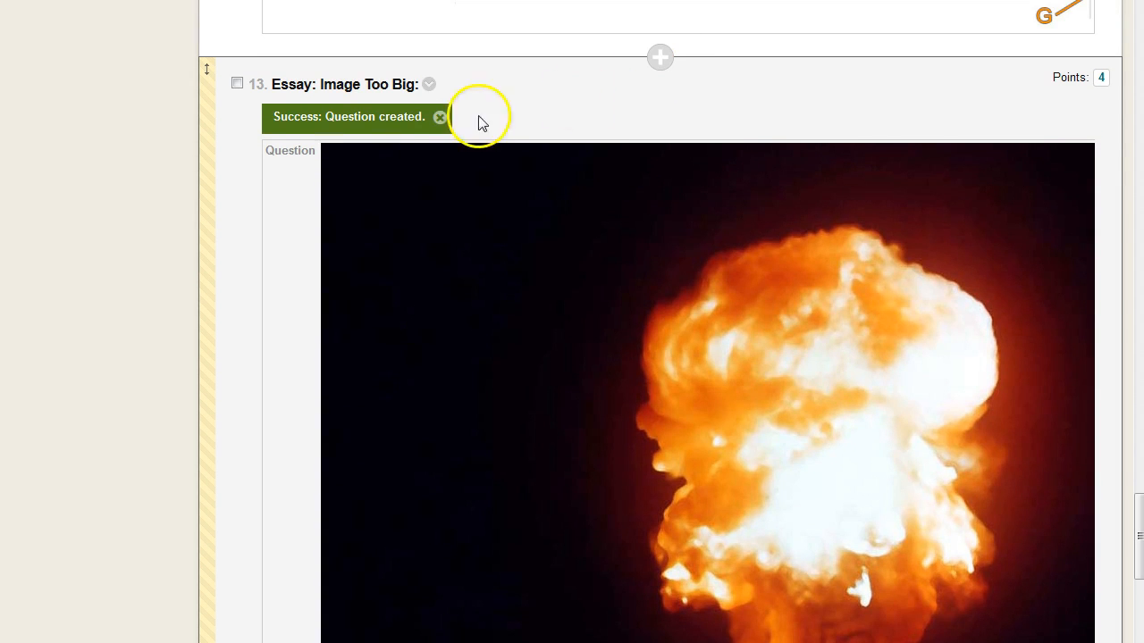
# Step: Open the Image Too Big question for editing and bring up the settings of the explosion image in its question text
pyautogui.click(429, 84)
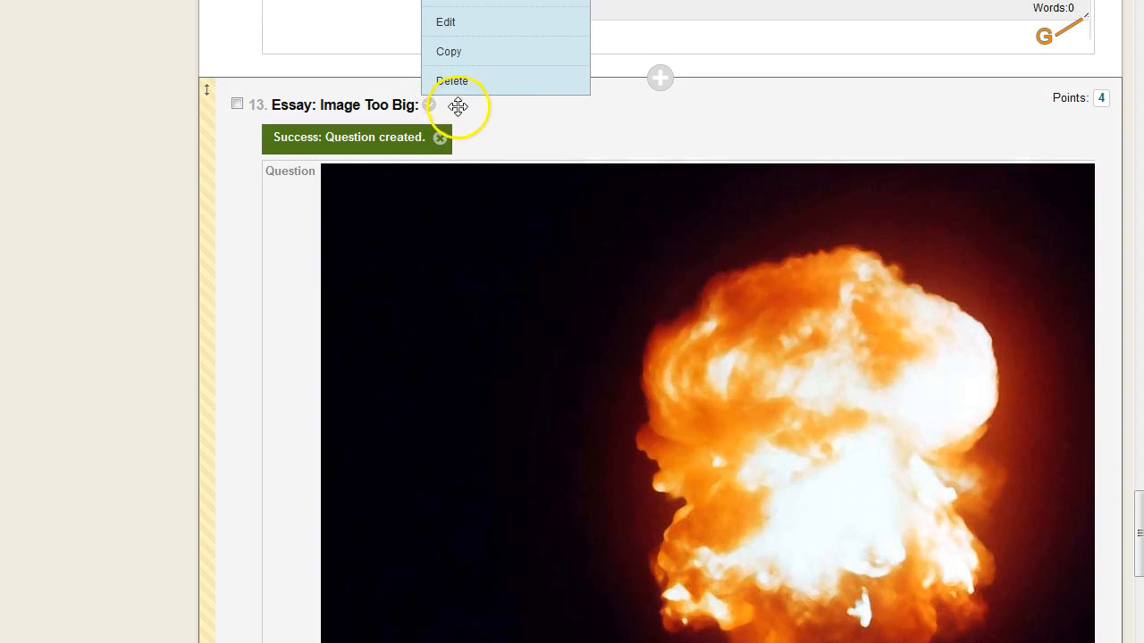
pyautogui.click(472, 25)
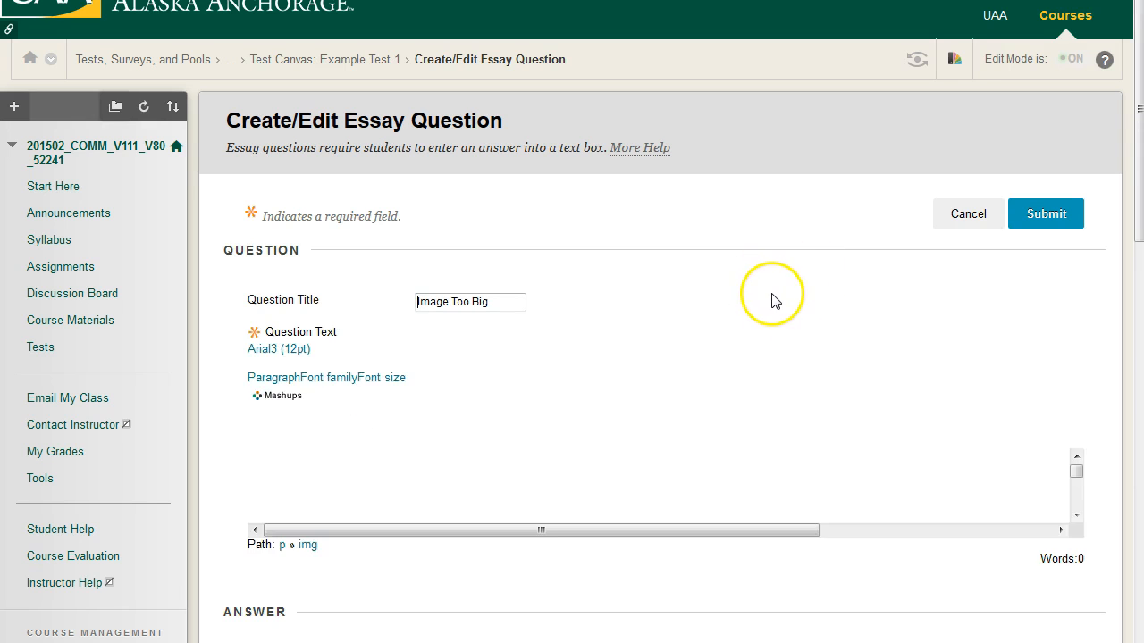
pyautogui.click(703, 467)
pyautogui.rightClick(701, 470)
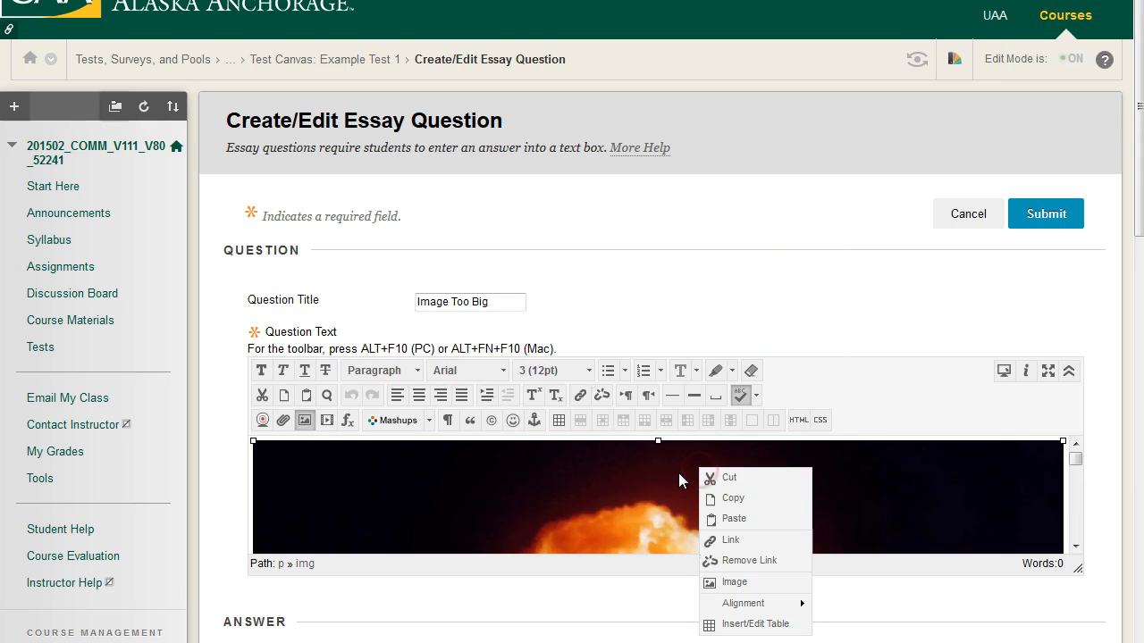
pyautogui.click(800, 364)
pyautogui.scroll(-1, 971, 451)
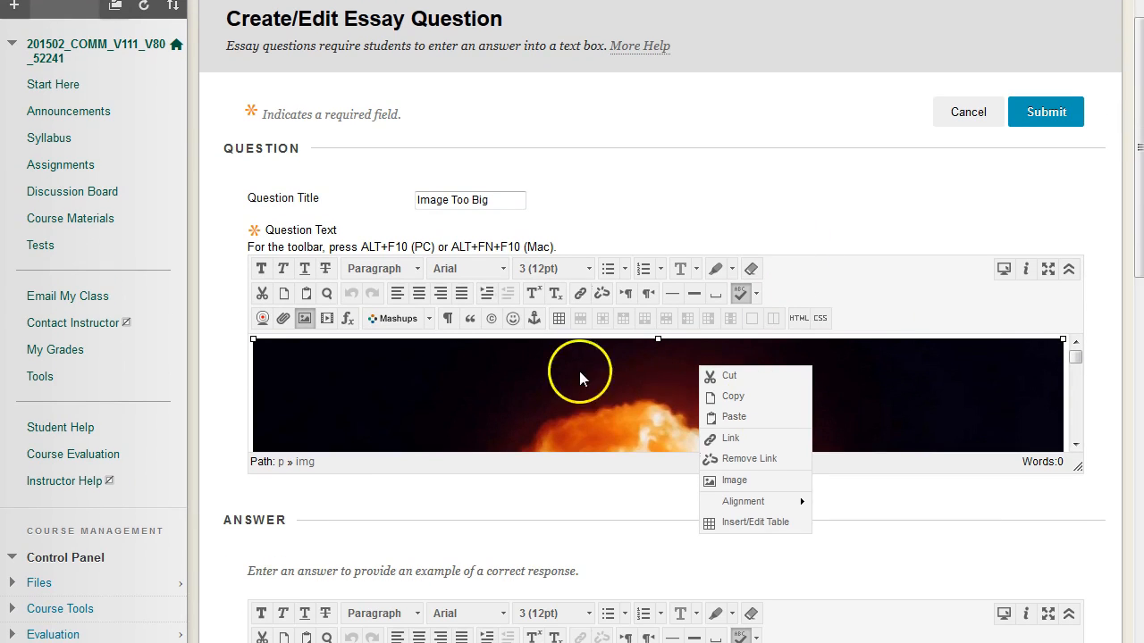
pyautogui.rightClick(579, 367)
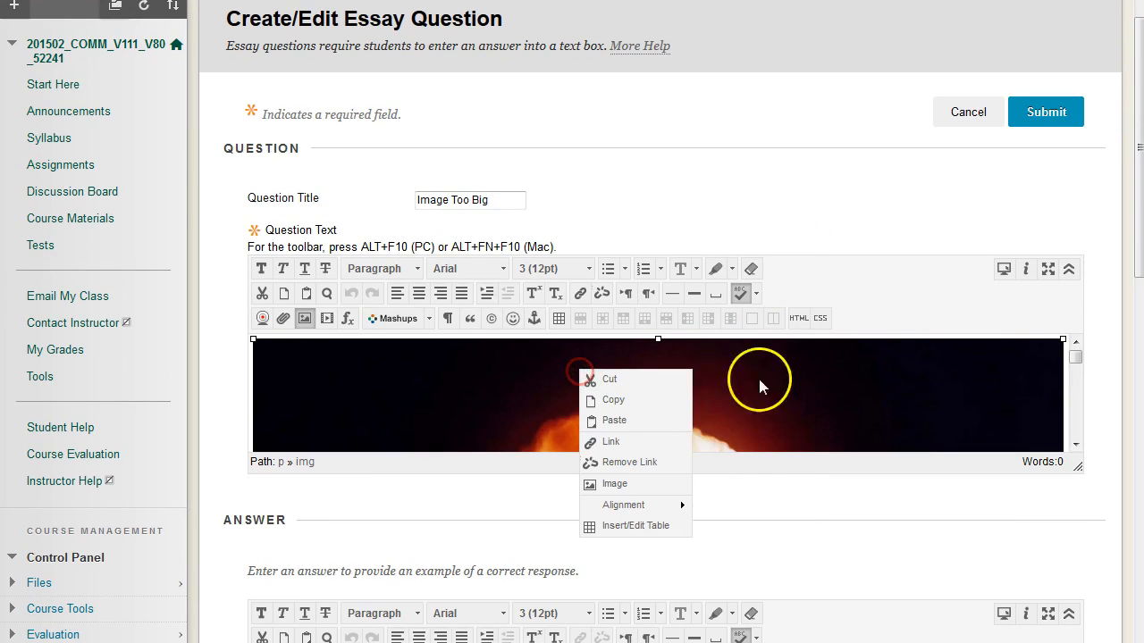
pyautogui.click(627, 488)
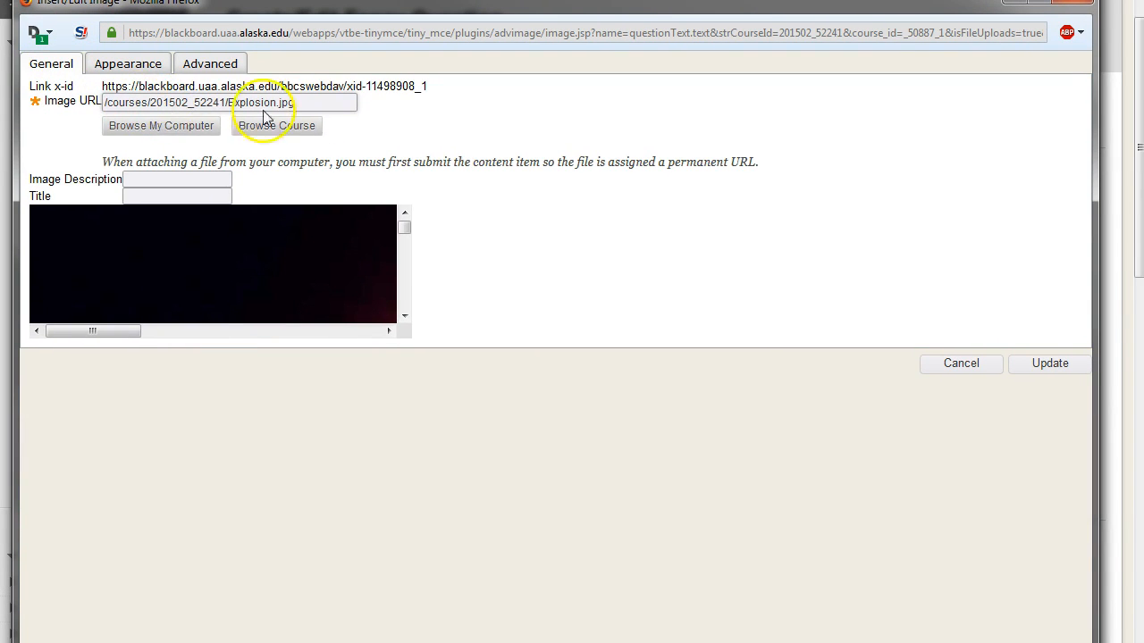
pyautogui.moveTo(402, 225); pyautogui.dragTo(401, 287)
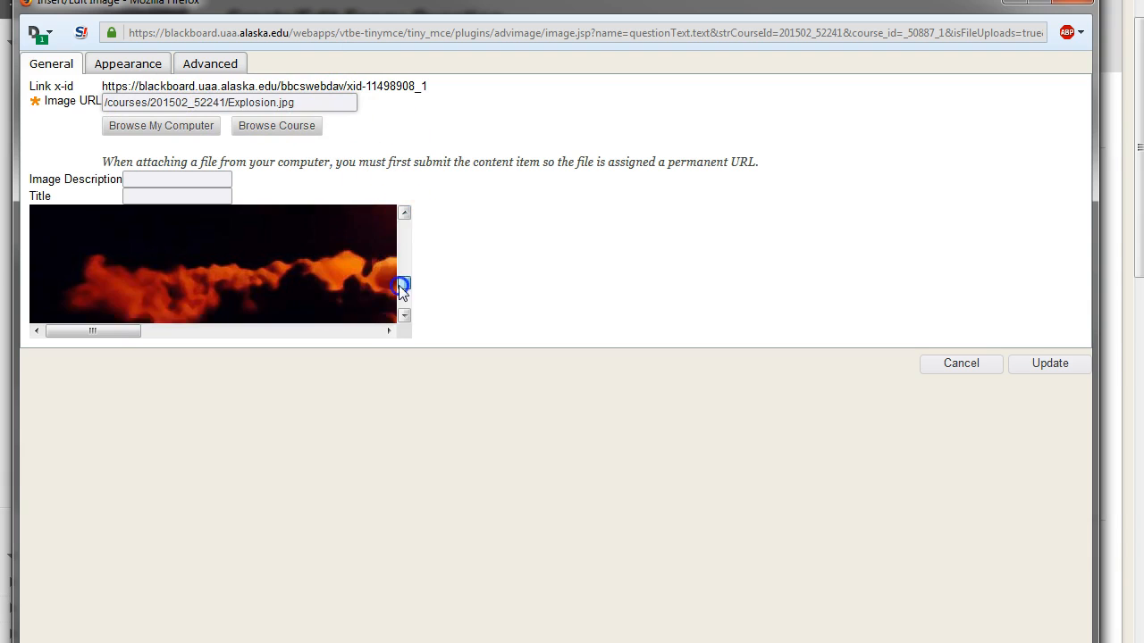
# Step: Set the image's width to 400 px with proportions constrained and apply the change without an image description
pyautogui.click(136, 64)
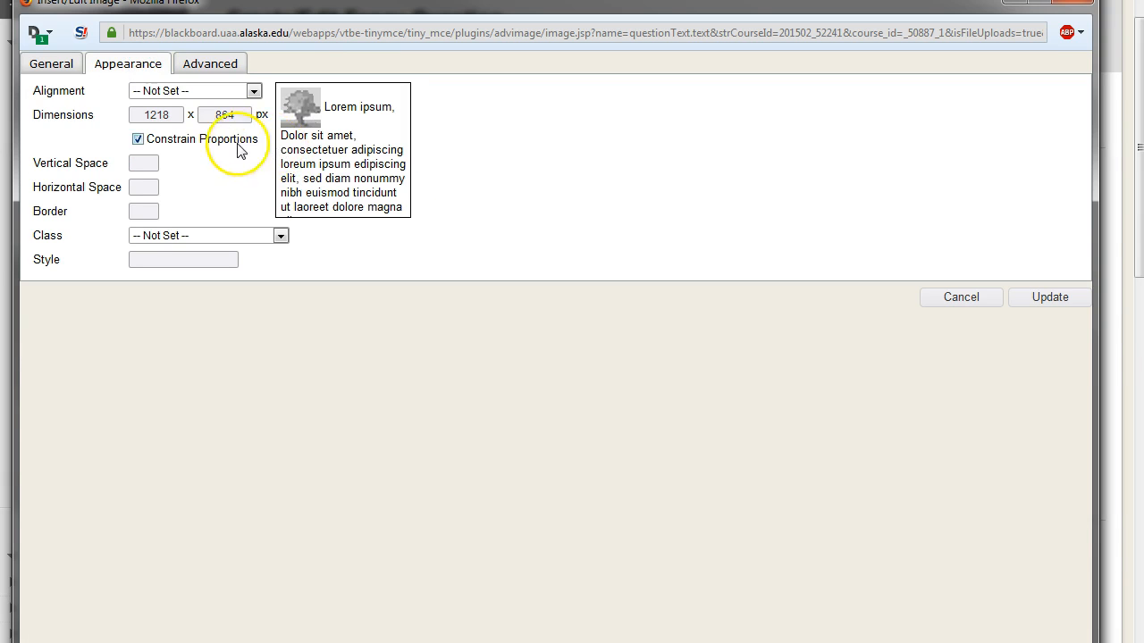
pyautogui.moveTo(140, 115); pyautogui.dragTo(273, 116)
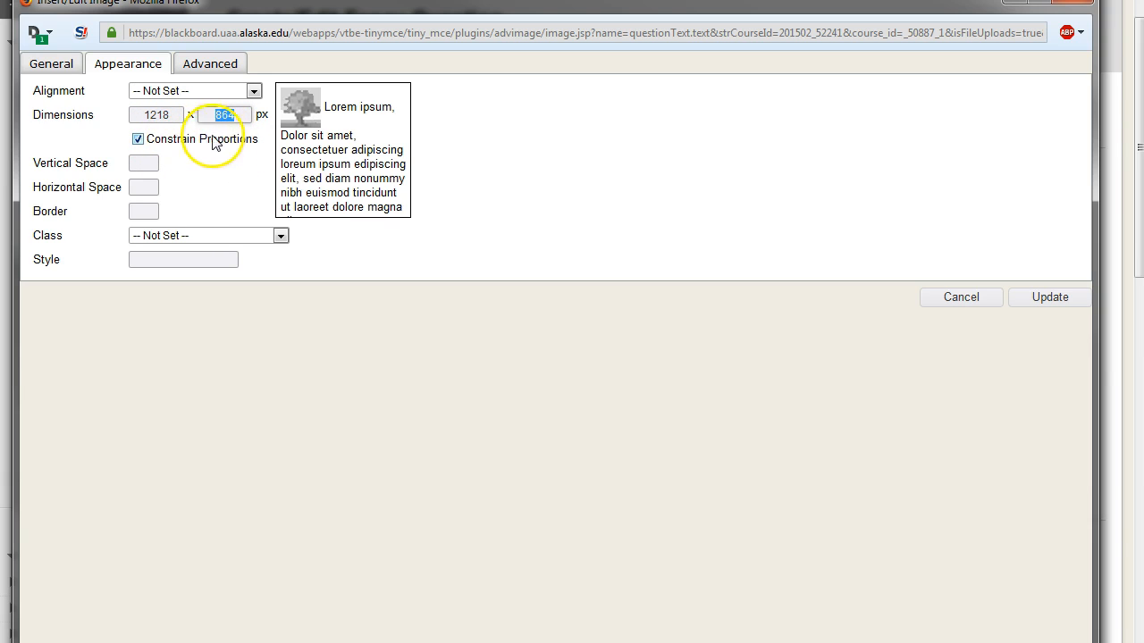
pyautogui.doubleClick(152, 116)
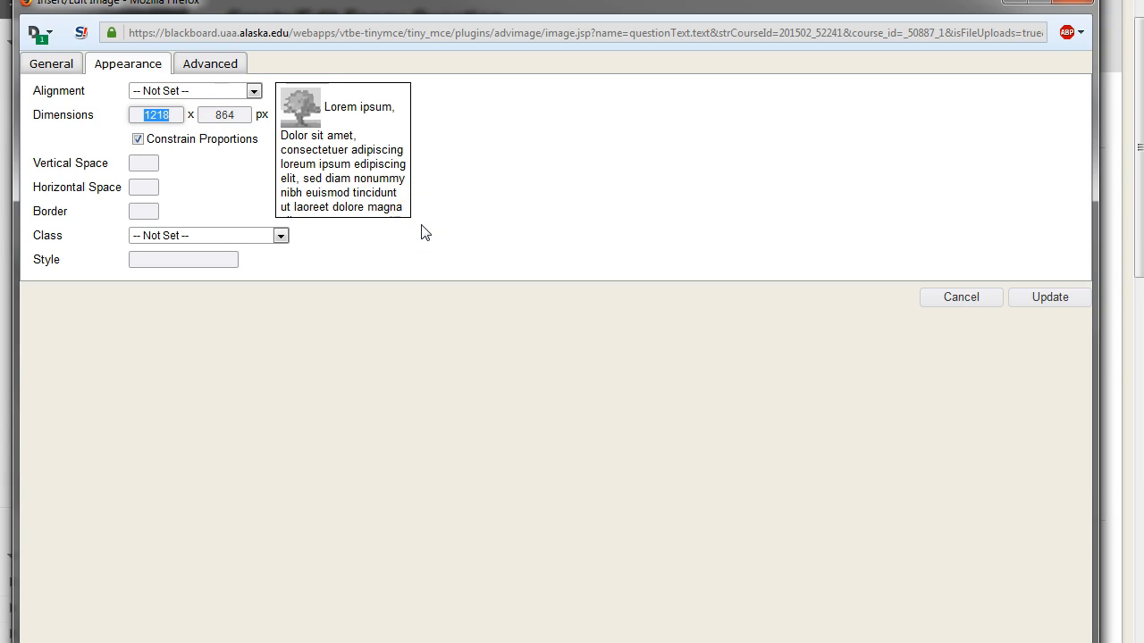
pyautogui.write('400')
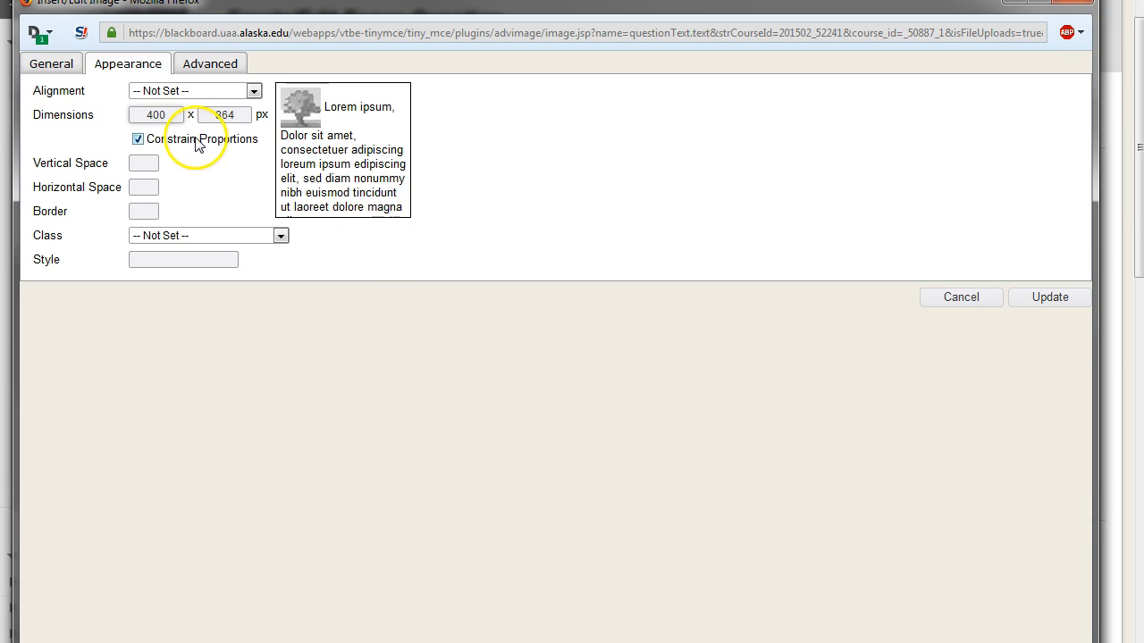
pyautogui.click(223, 117)
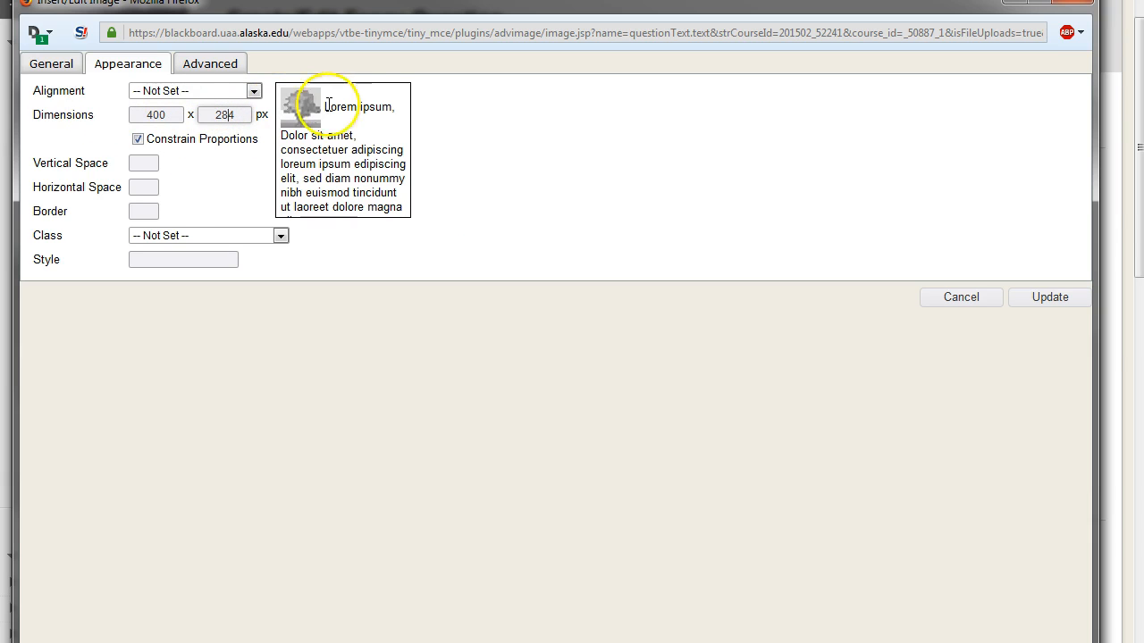
pyautogui.click(1051, 298)
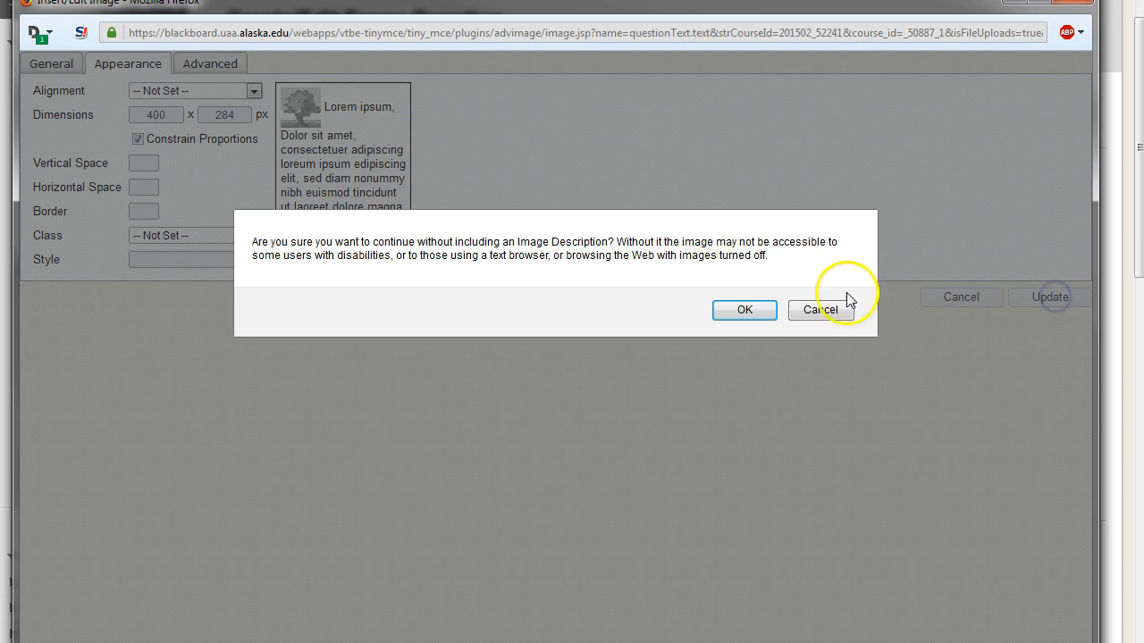
pyautogui.click(745, 310)
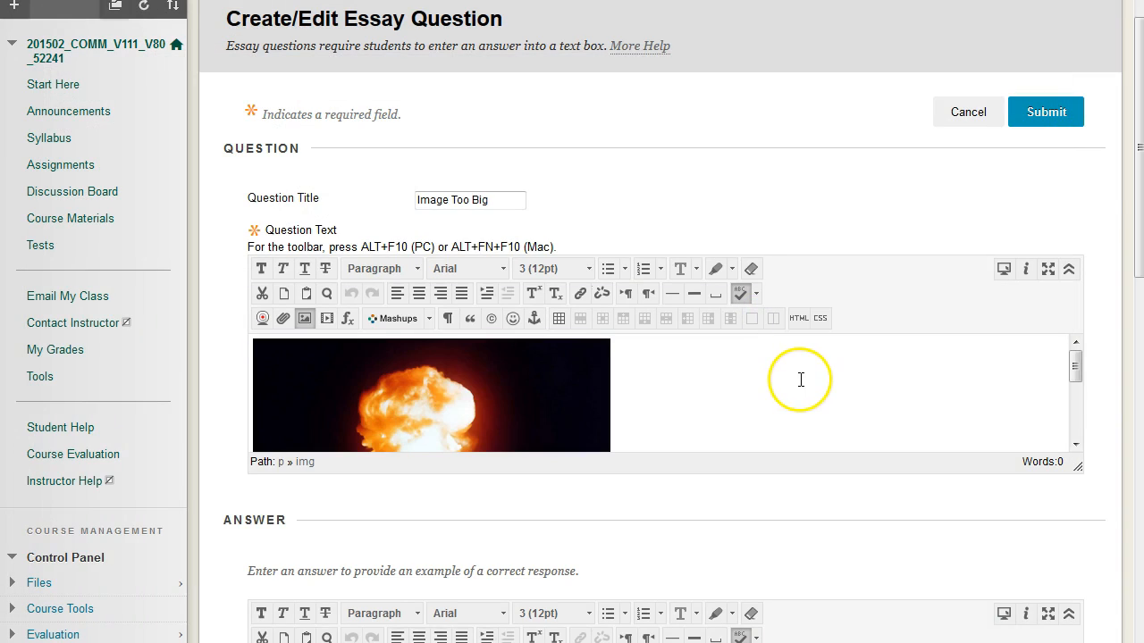
# Step: Check the whole resized image in the question text, submit the edited question and view it at the end of the test
pyautogui.scroll(3, 597, 398)
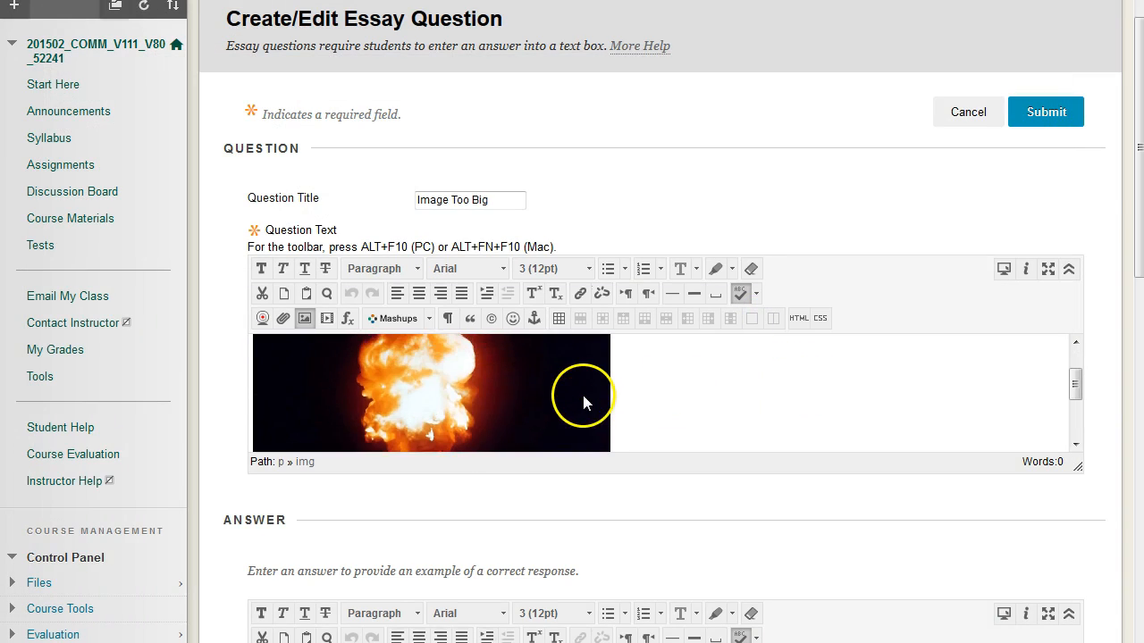
pyautogui.scroll(-3, 508, 385)
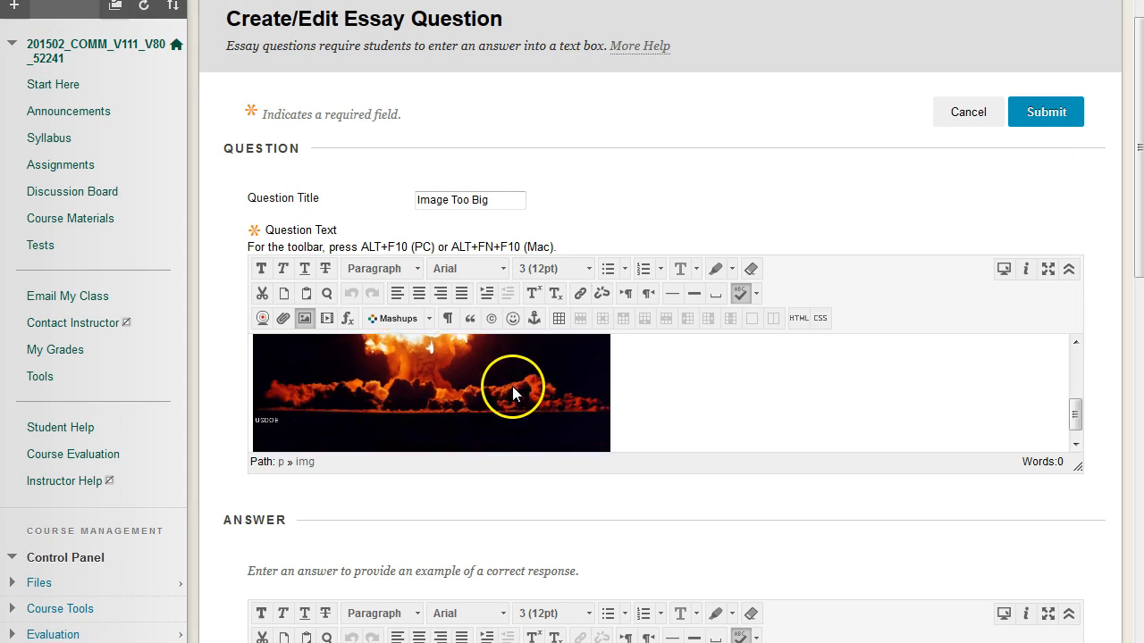
pyautogui.scroll(3, 721, 396)
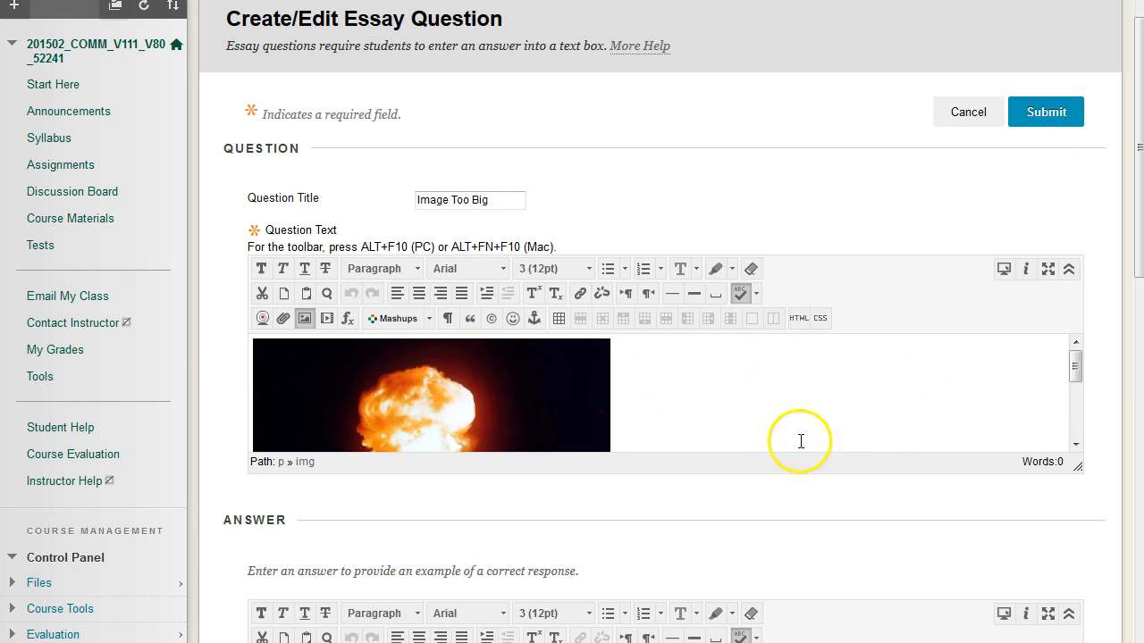
pyautogui.scroll(-3, 855, 374)
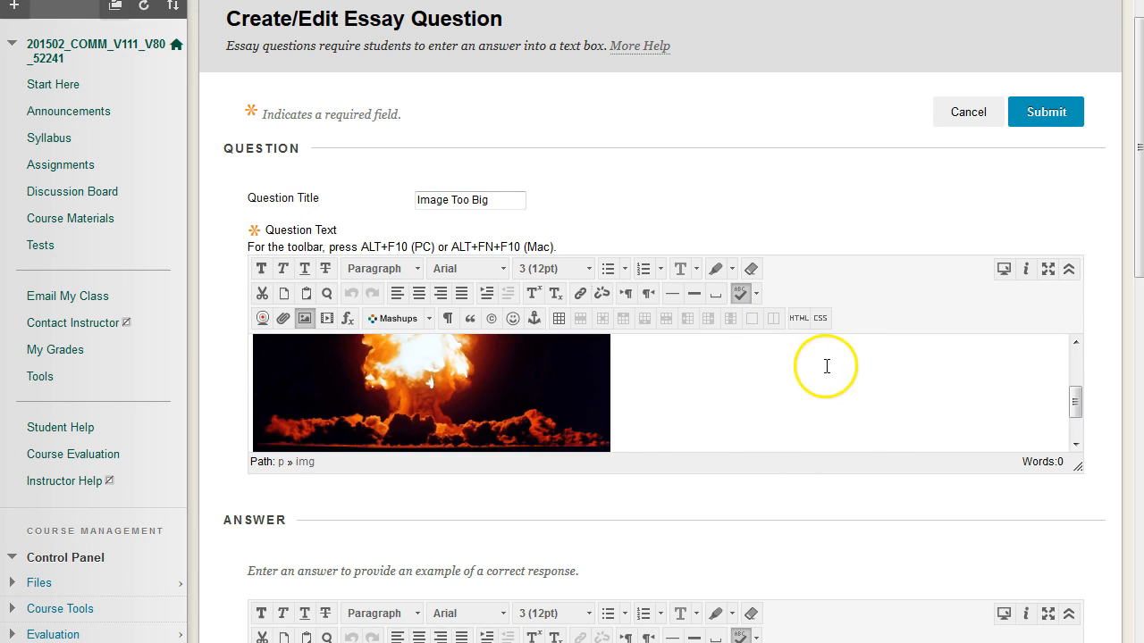
pyautogui.scroll(-2, 722, 378)
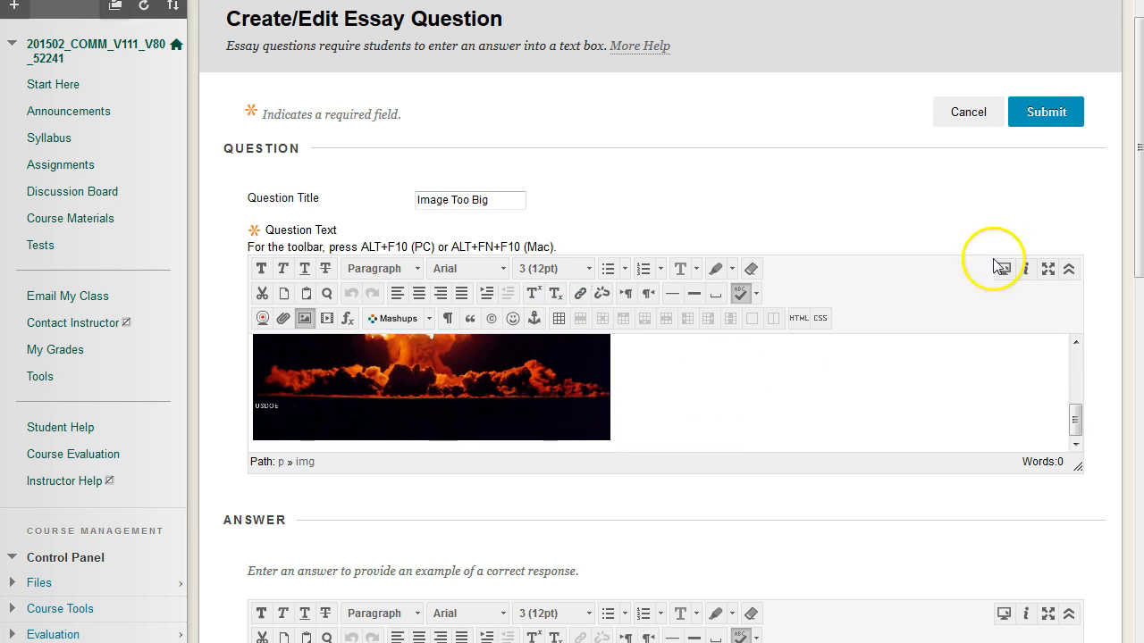
pyautogui.click(1068, 112)
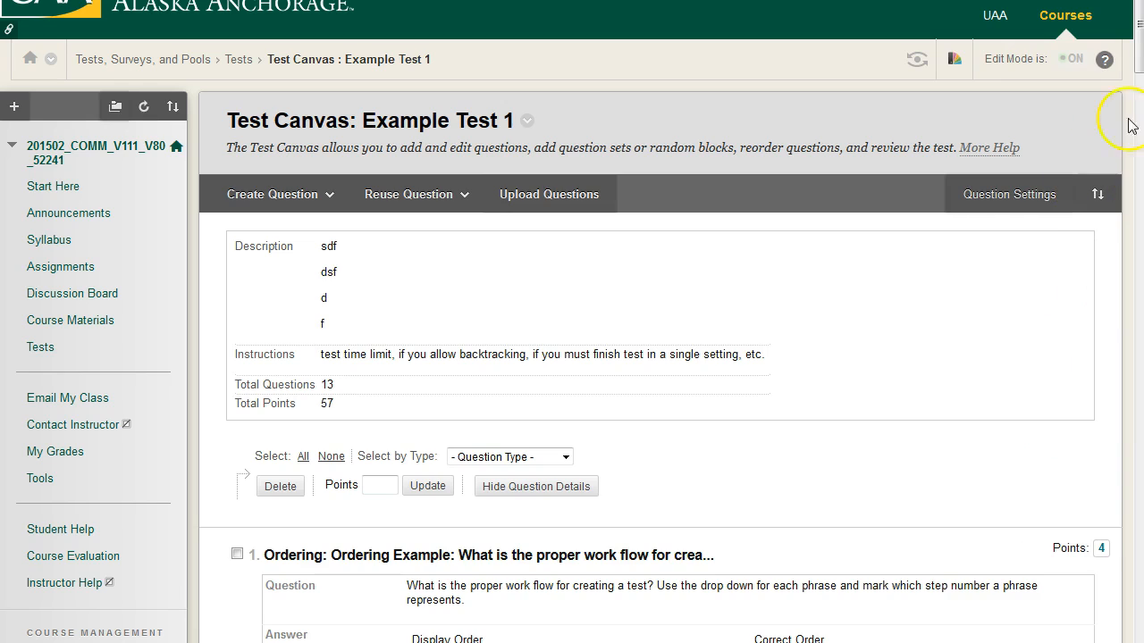
pyautogui.moveTo(1139, 34); pyautogui.dragTo(1115, 605)
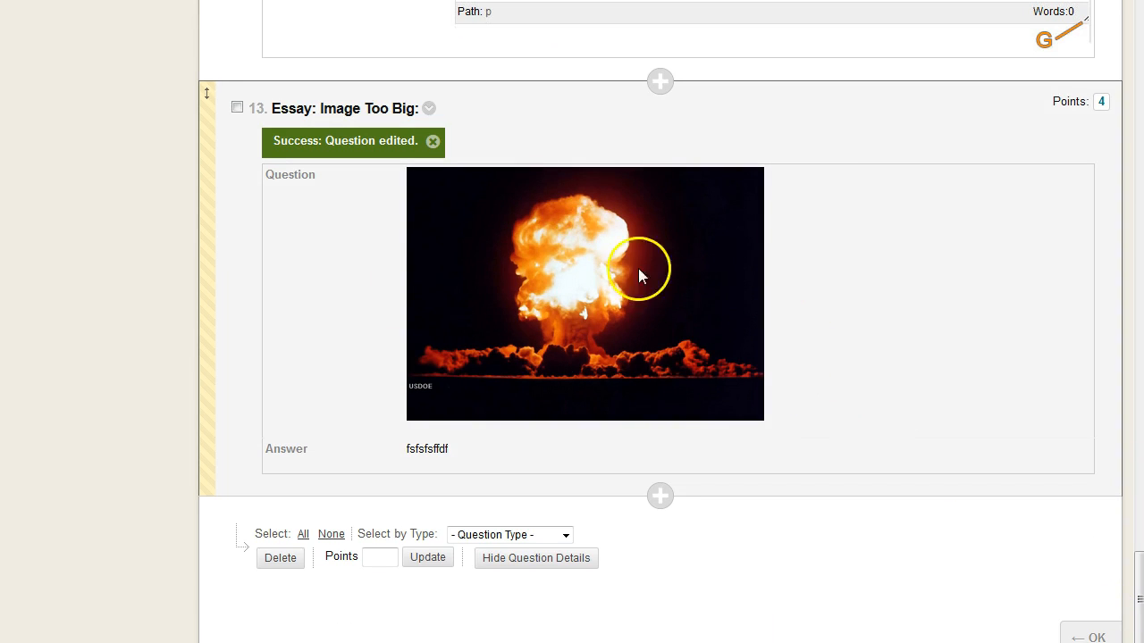